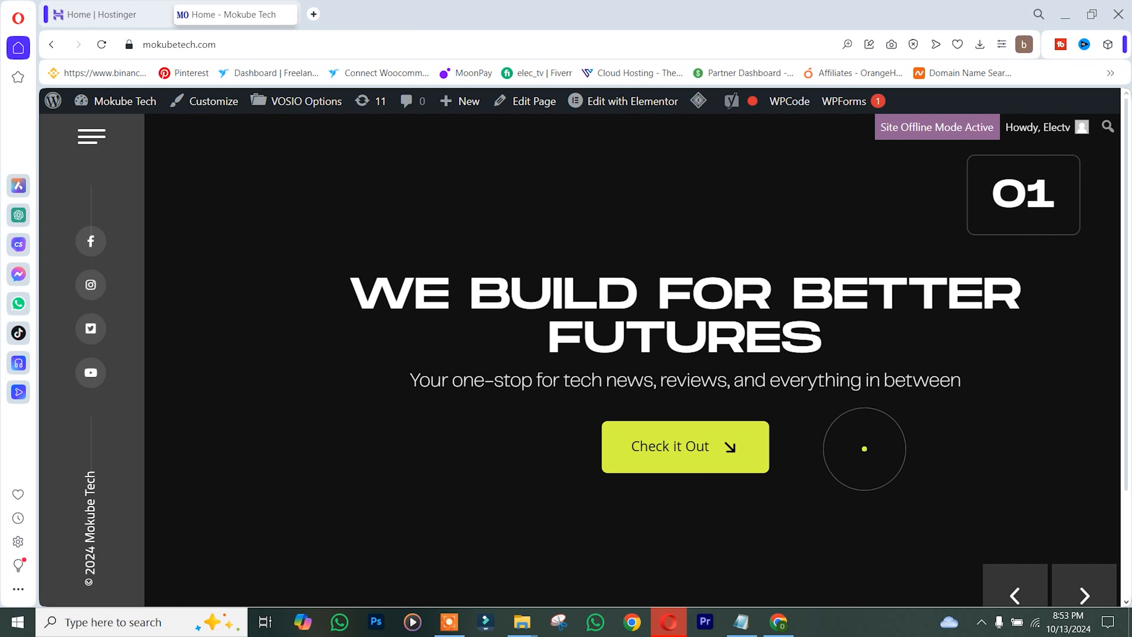
Look over the mokubetech.com home page and open the site's WordPress dashboard.
scroll(540, 385, "down", 1)
scroll(530, 397, "down", 3)
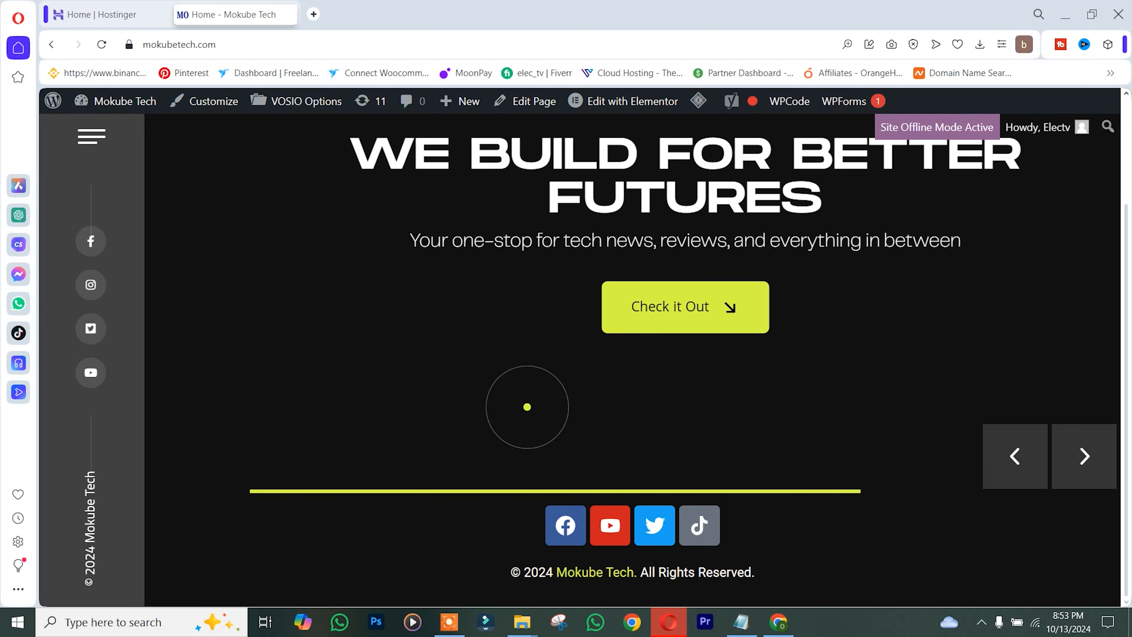
scroll(524, 491, "up", 3)
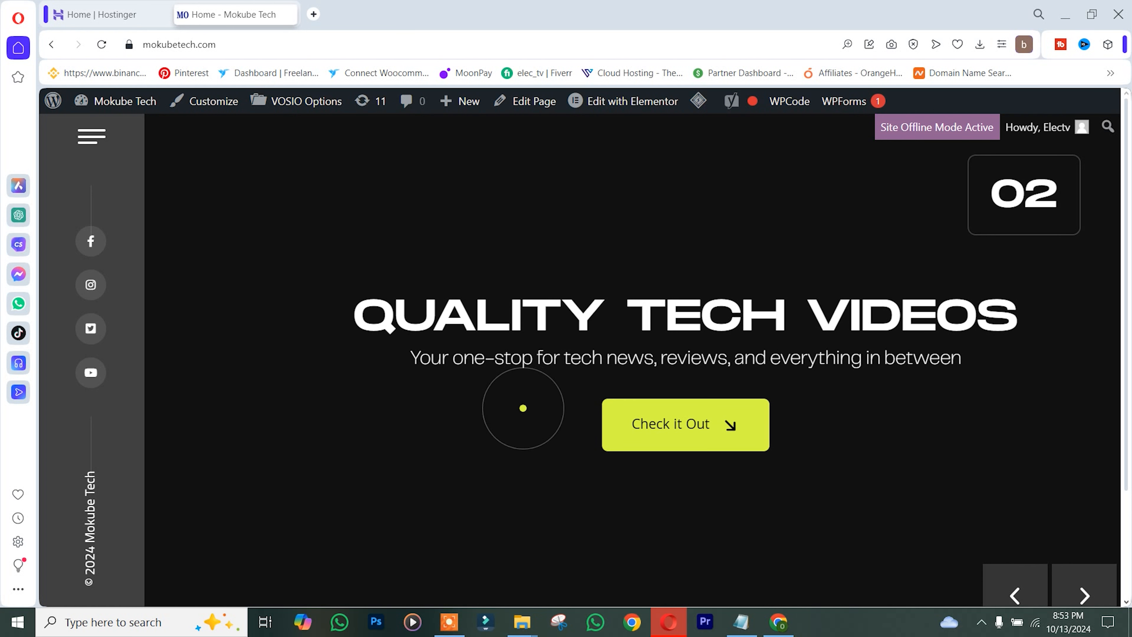
mouse_move(116, 114)
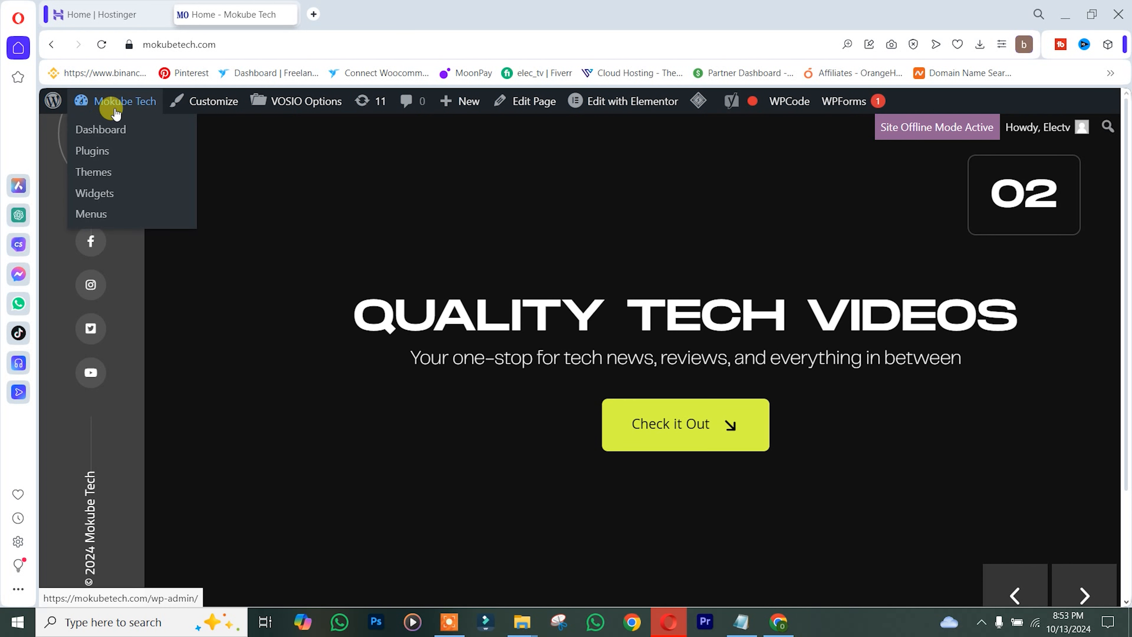
left_click(100, 131)
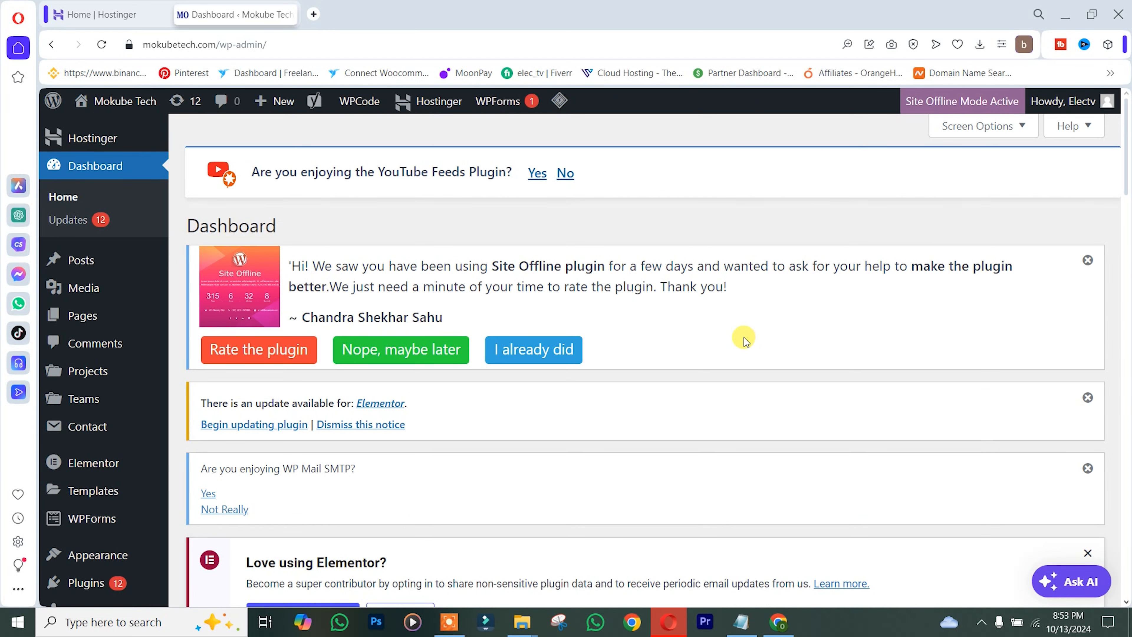
Search the site's plugin directory for All-in-One WP Migration and Backup and check its installation status.
left_click_drag(1127, 191, 1128, 230)
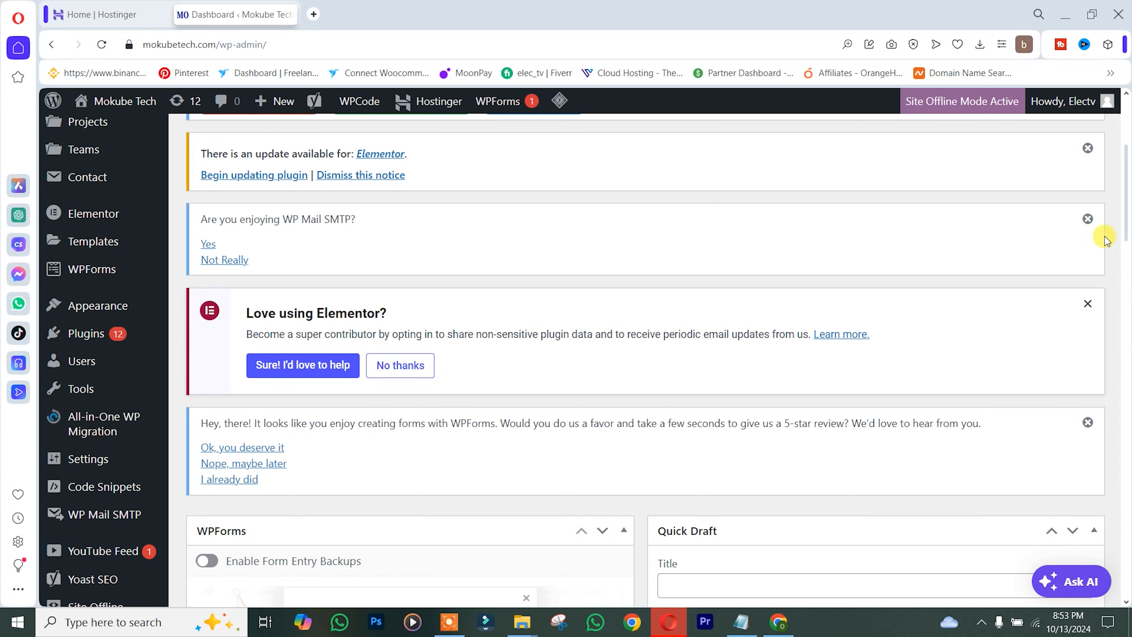
mouse_move(102, 345)
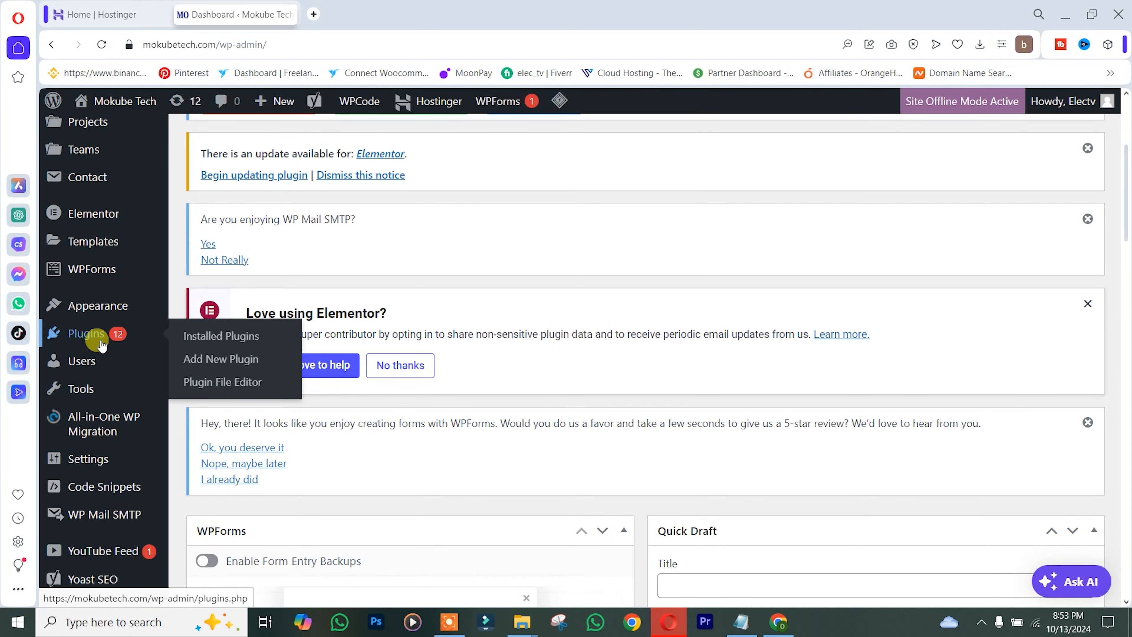
left_click(214, 362)
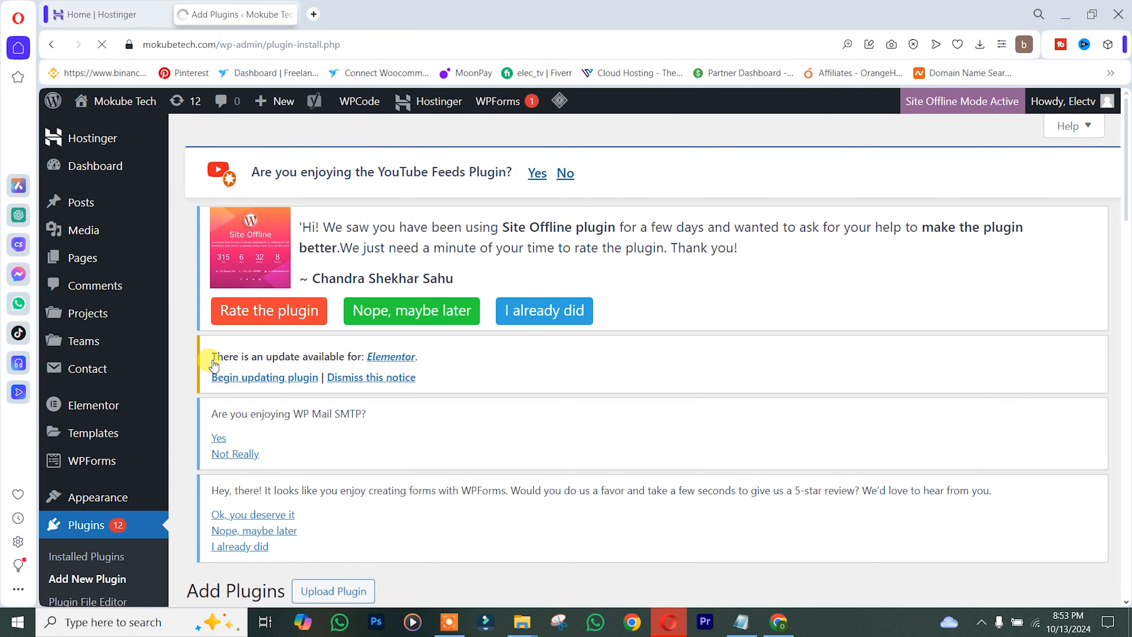
scroll(963, 239, "down", 6)
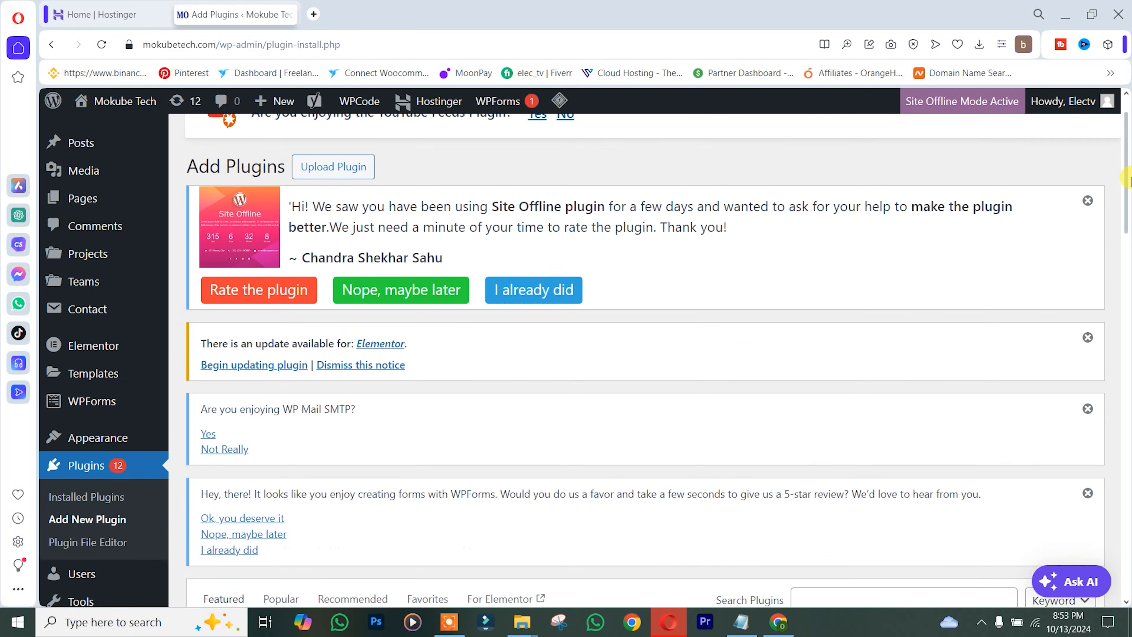
left_click(873, 215)
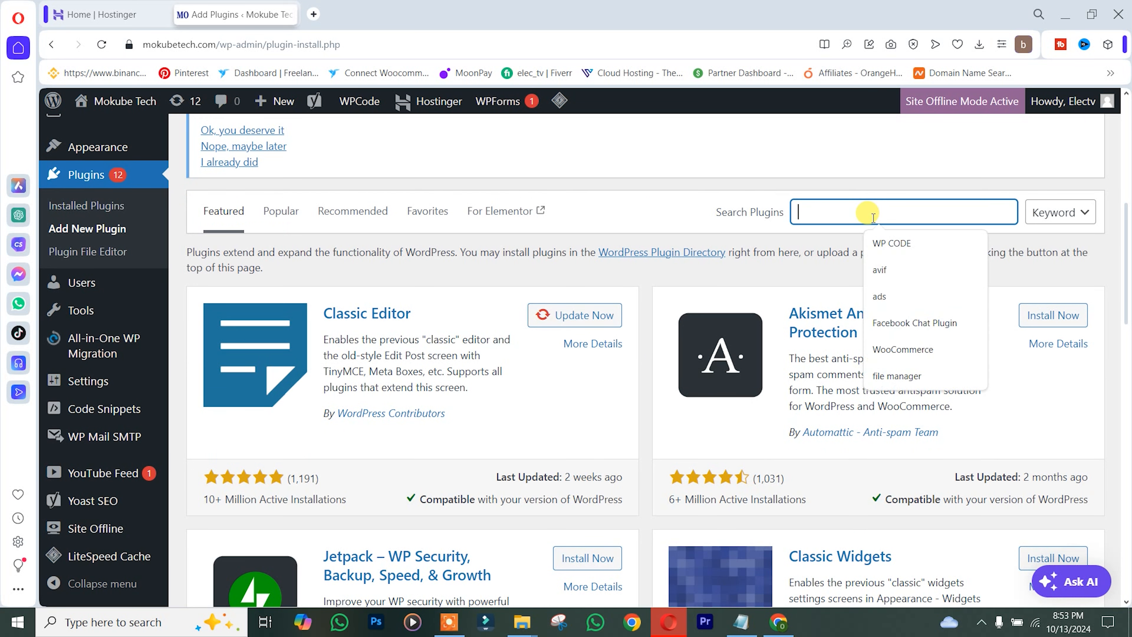
scroll(847, 233, "down", 12)
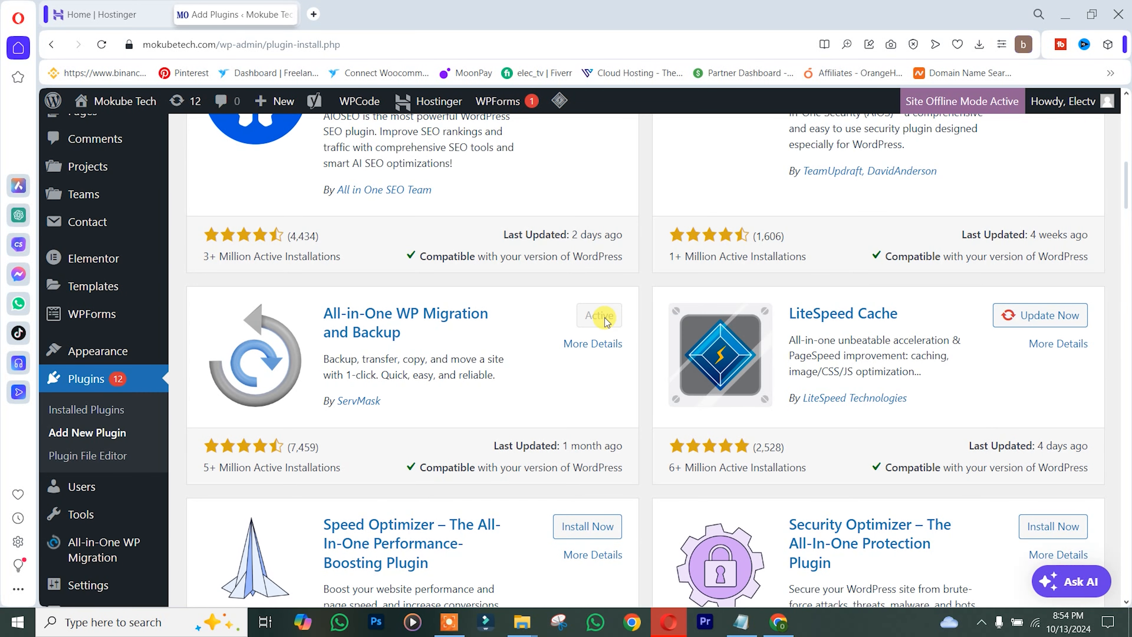
Export the mokubetech.com site to a file with All-in-One WP Migration.
mouse_move(83, 545)
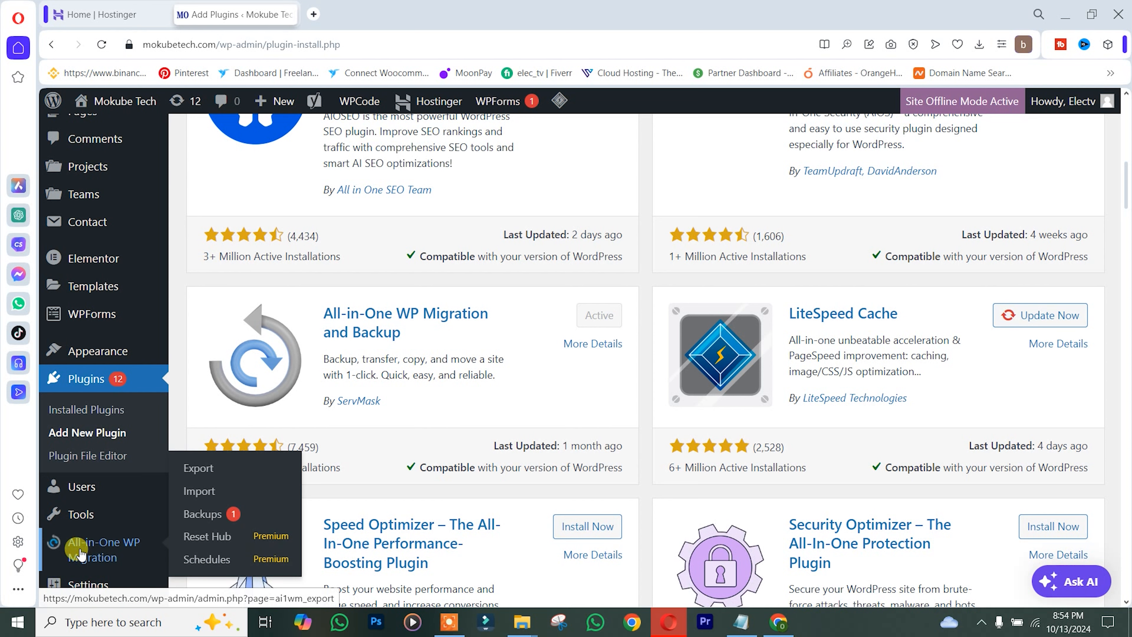
left_click(193, 477)
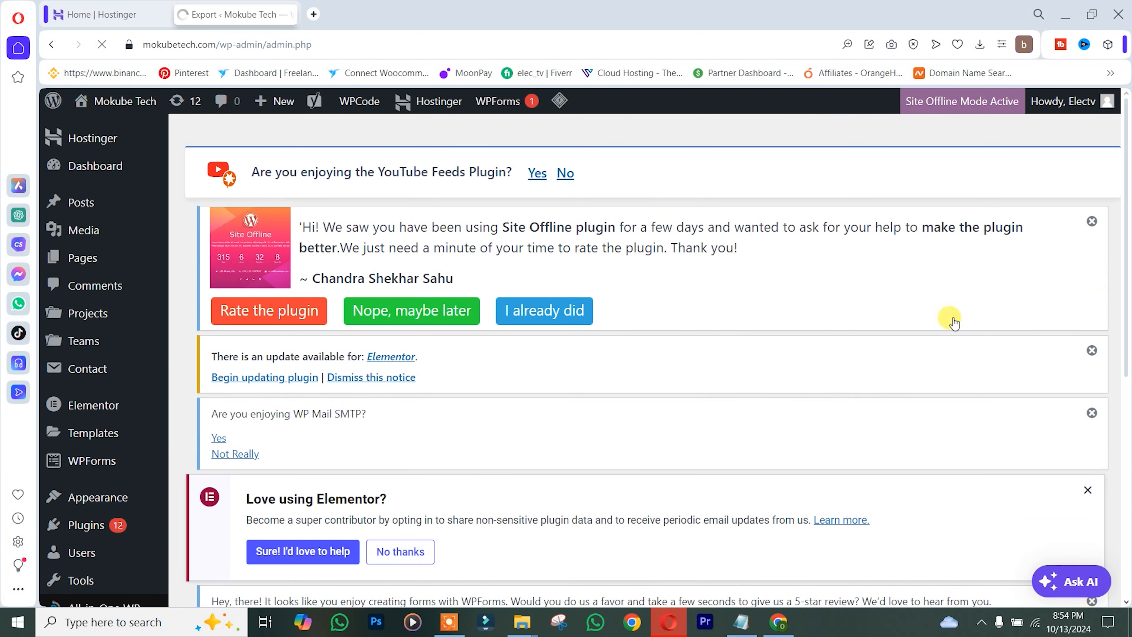
left_click_drag(1129, 229, 1129, 484)
left_click(270, 284)
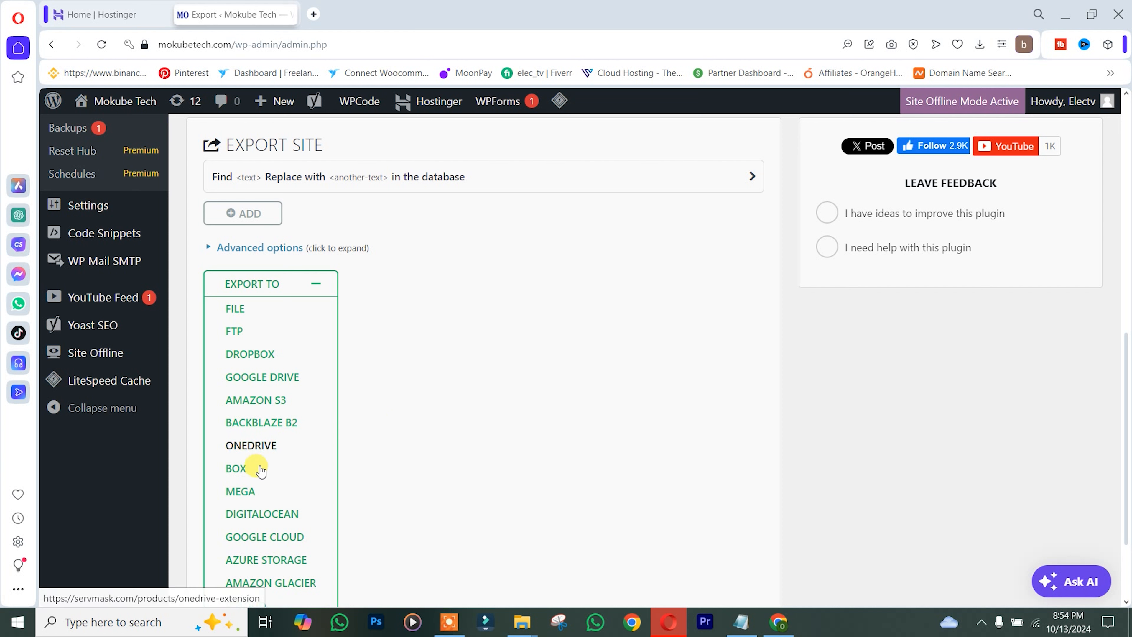
left_click(236, 310)
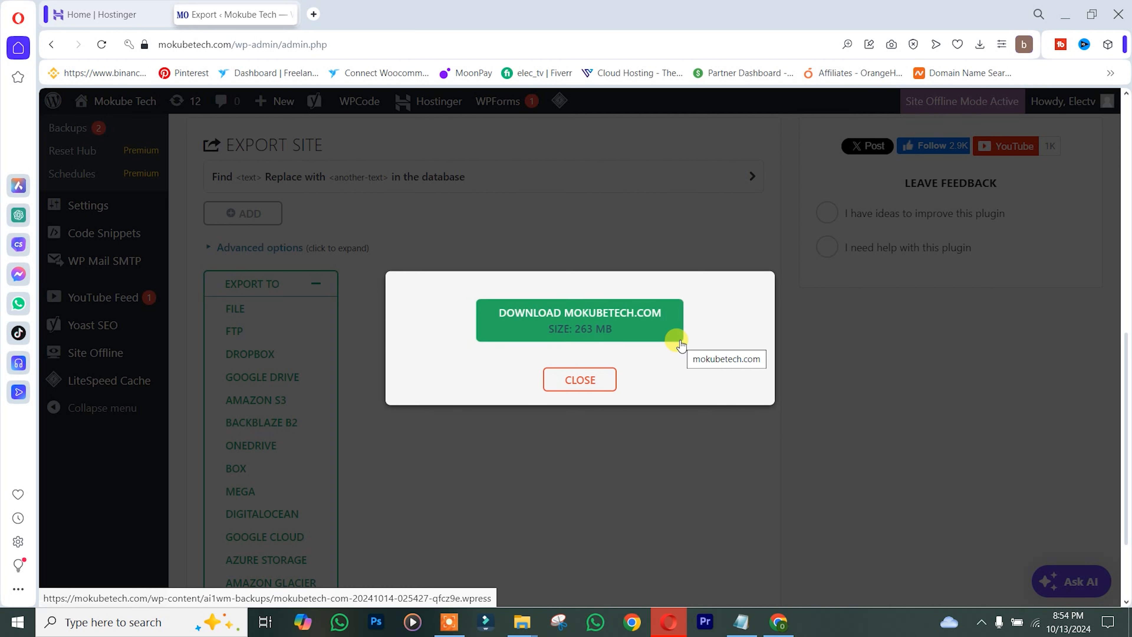
Download the exported mokubetech.com backup and show the .wpress file in its folder.
left_click(597, 324)
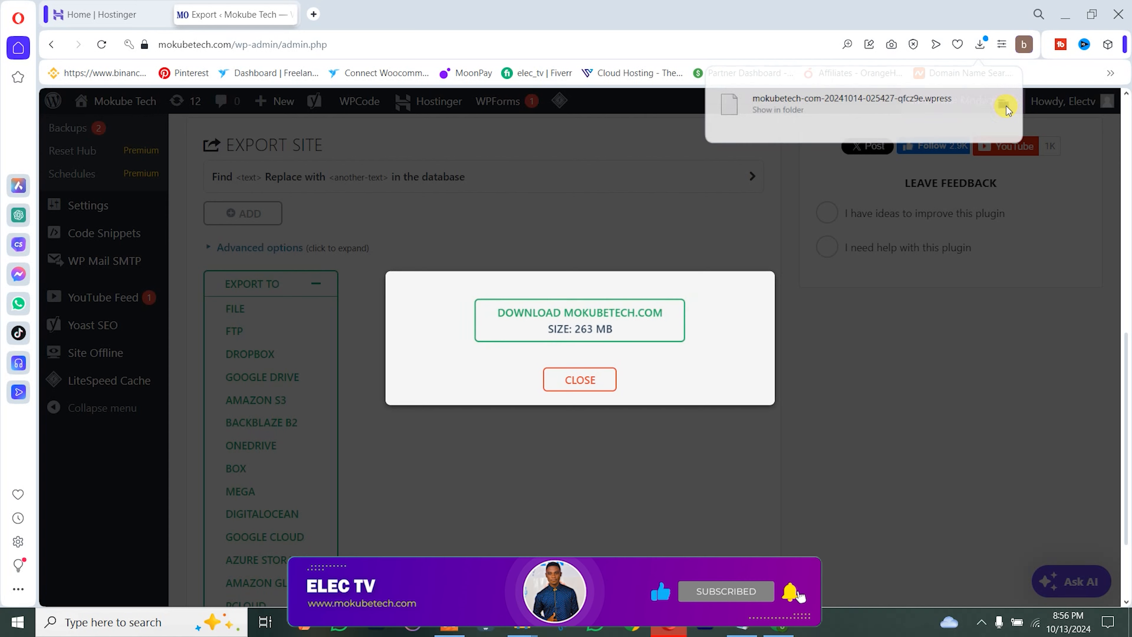
left_click(1006, 109)
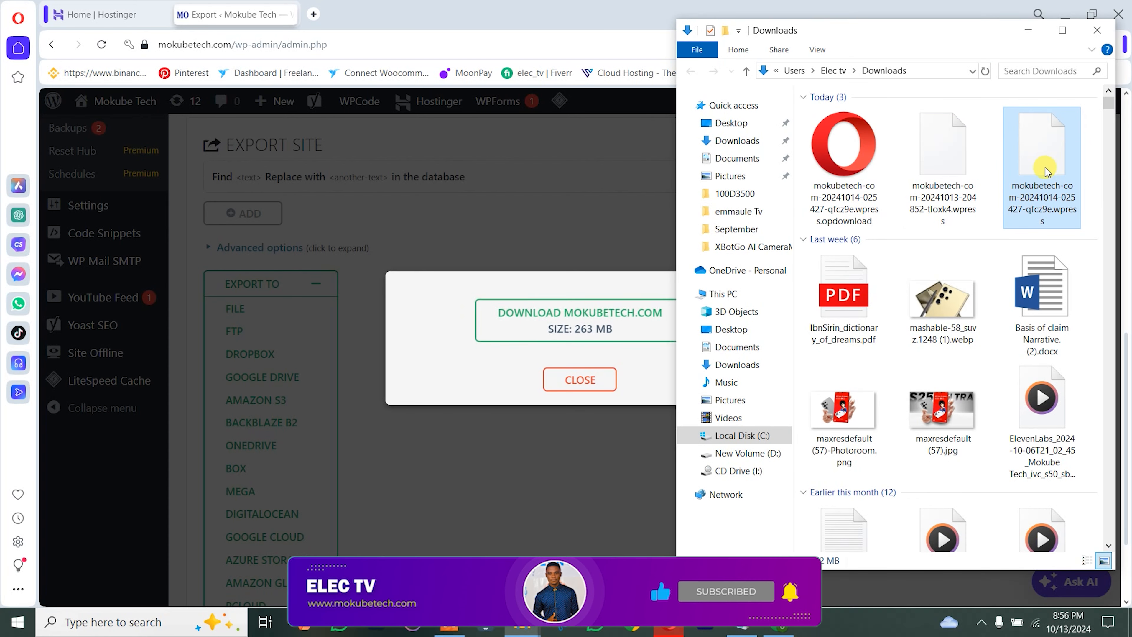
mouse_move(1047, 172)
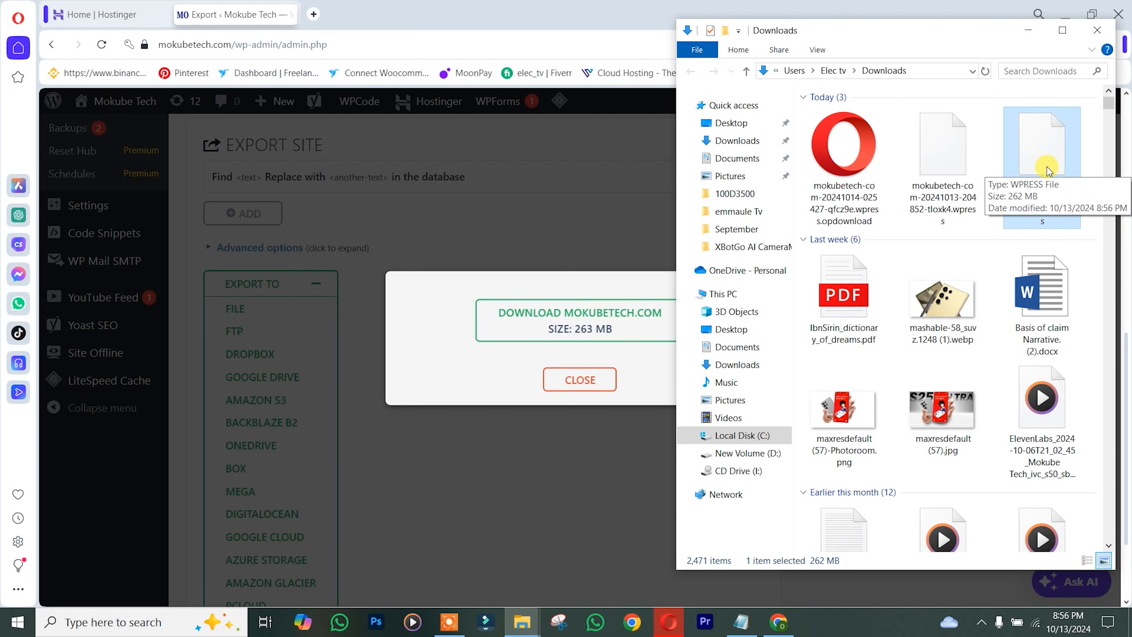
Return to the Hostinger panel, list the hosted websites and open the WordPress admin of onoyri.com.
left_click(393, 12)
left_click(68, 10)
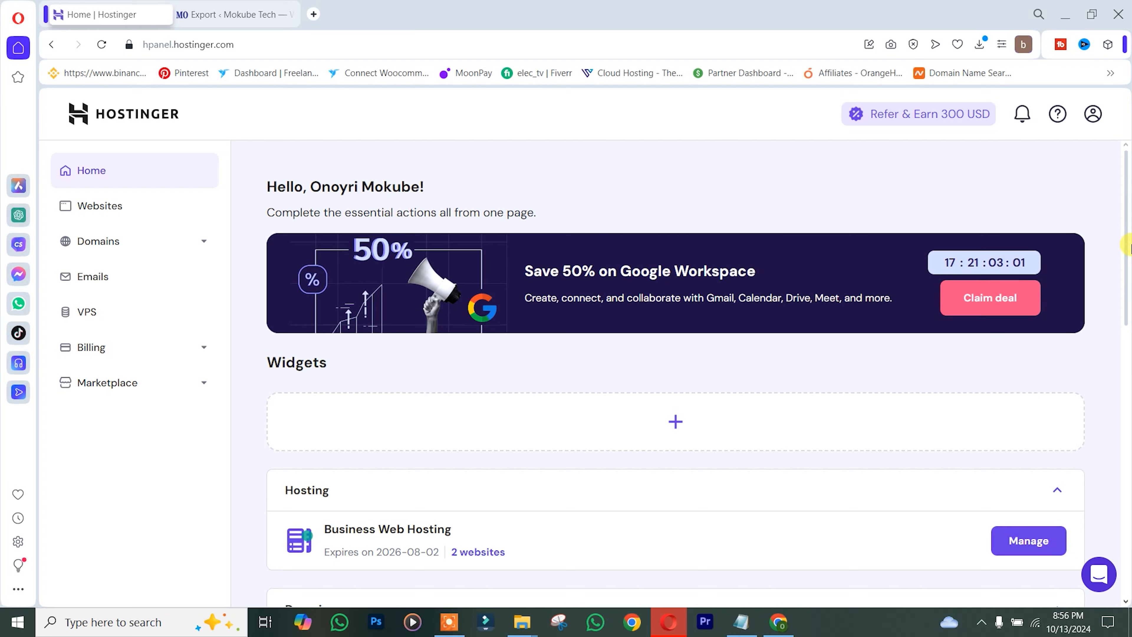
left_click_drag(1129, 243, 1129, 315)
scroll(1129, 315, "up", 5)
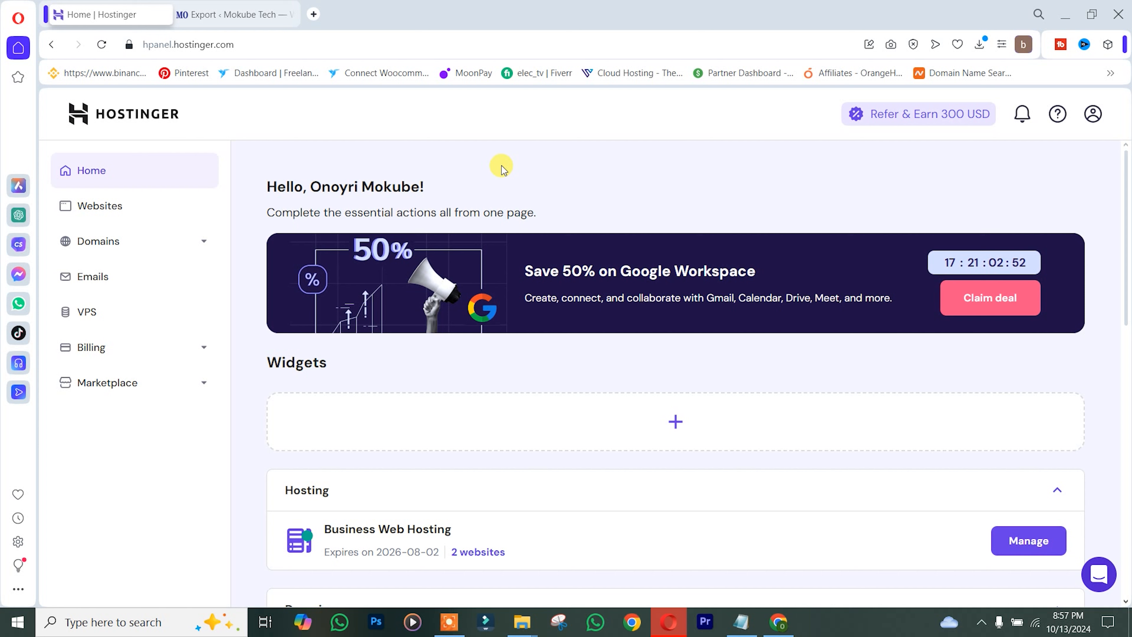
left_click(114, 214)
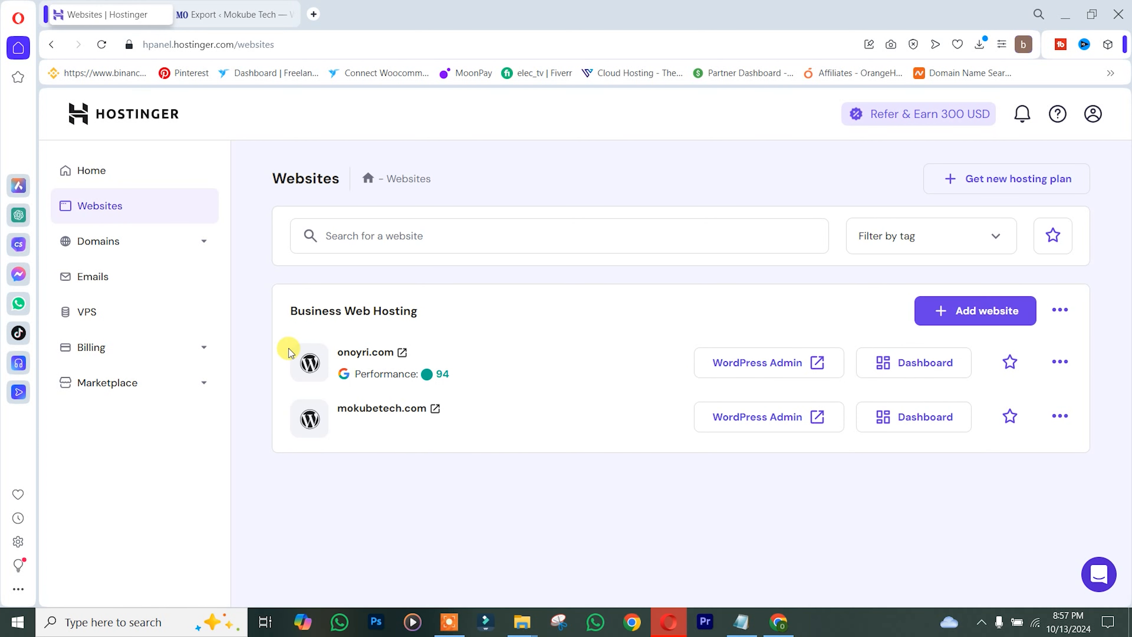
left_click(740, 368)
Open the live onoyri.com site in a new browser tab and look over its current home page.
mouse_move(95, 102)
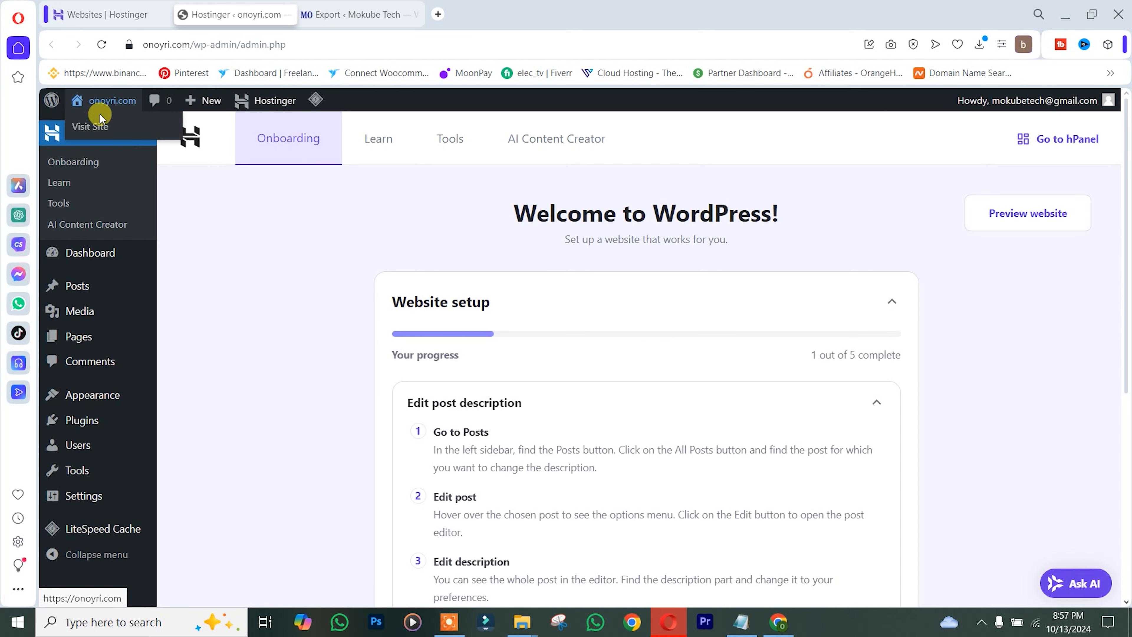
right_click(98, 129)
left_click(111, 139)
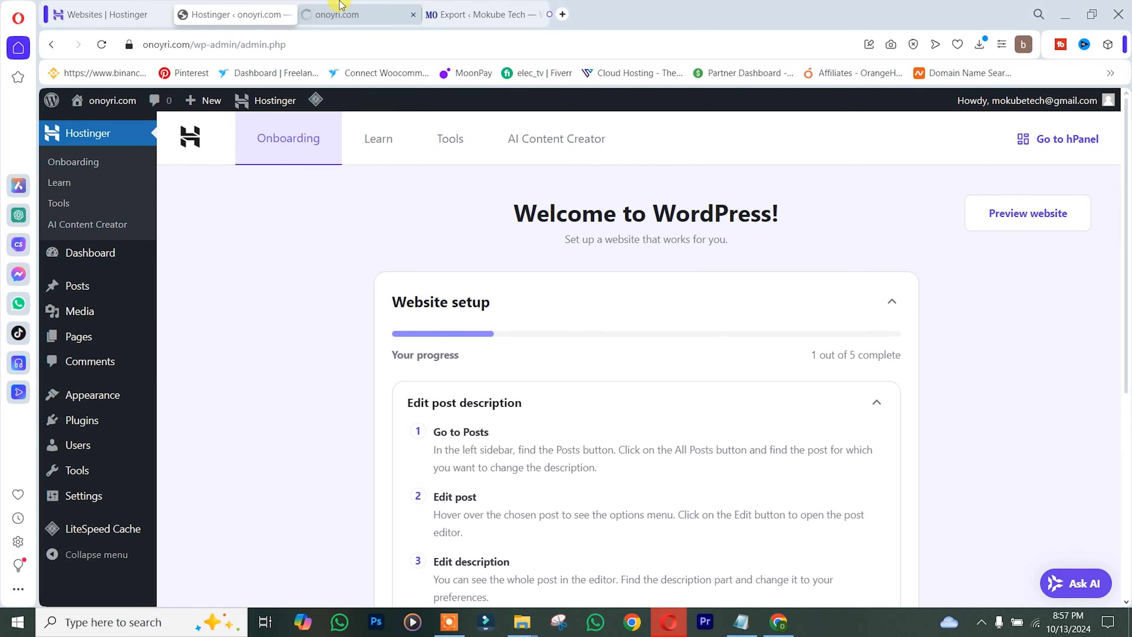
left_click(352, 14)
scroll(445, 279, "down", 20)
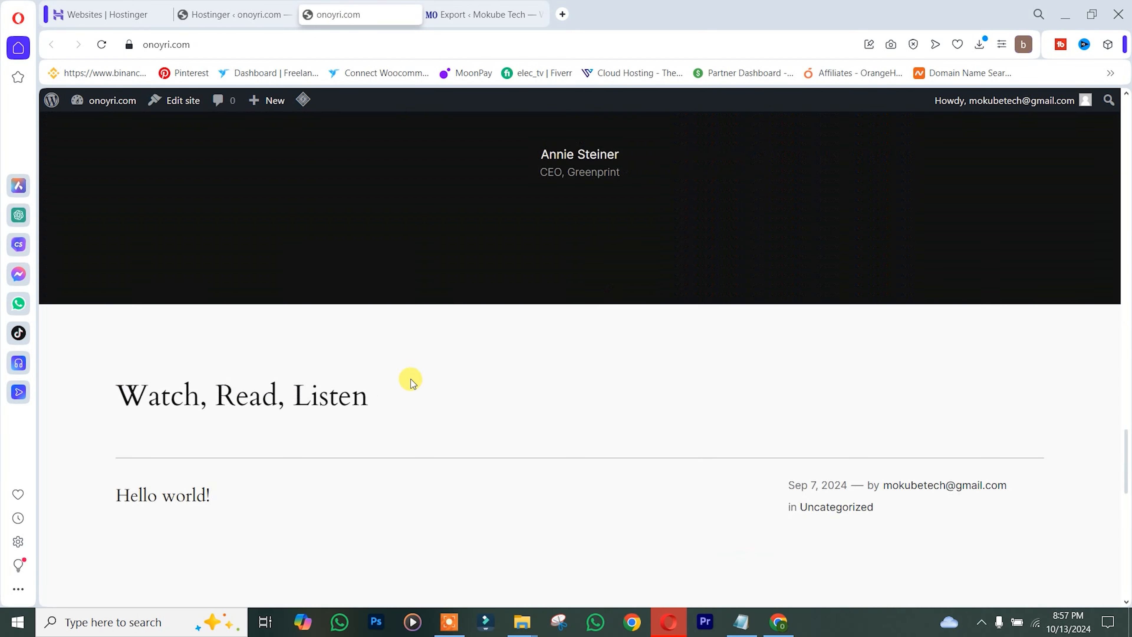
scroll(396, 409, "up", 20)
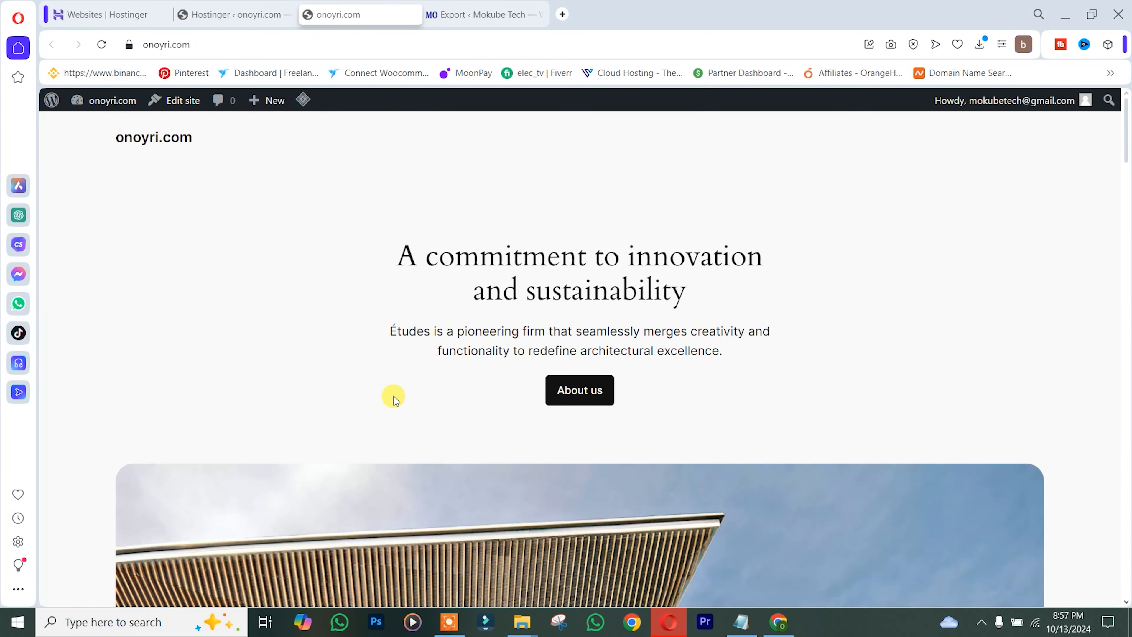
In the onoyri.com admin, search new plugins for "all in one", then install and activate All-in-One WP Migration and Backup.
left_click(205, 12)
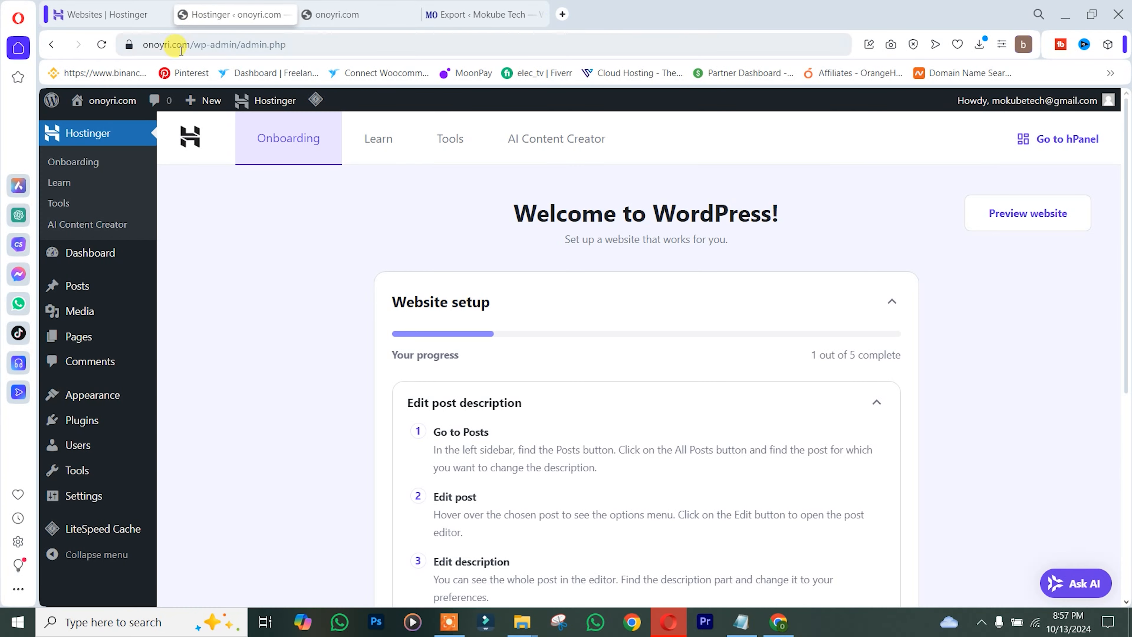
mouse_move(77, 425)
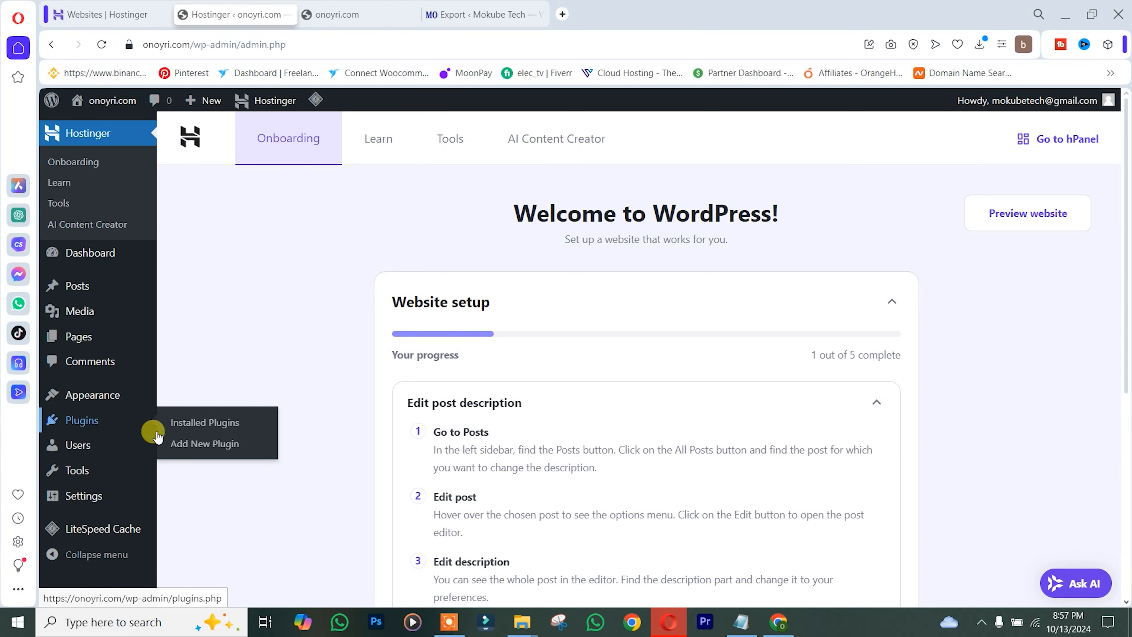
left_click(211, 448)
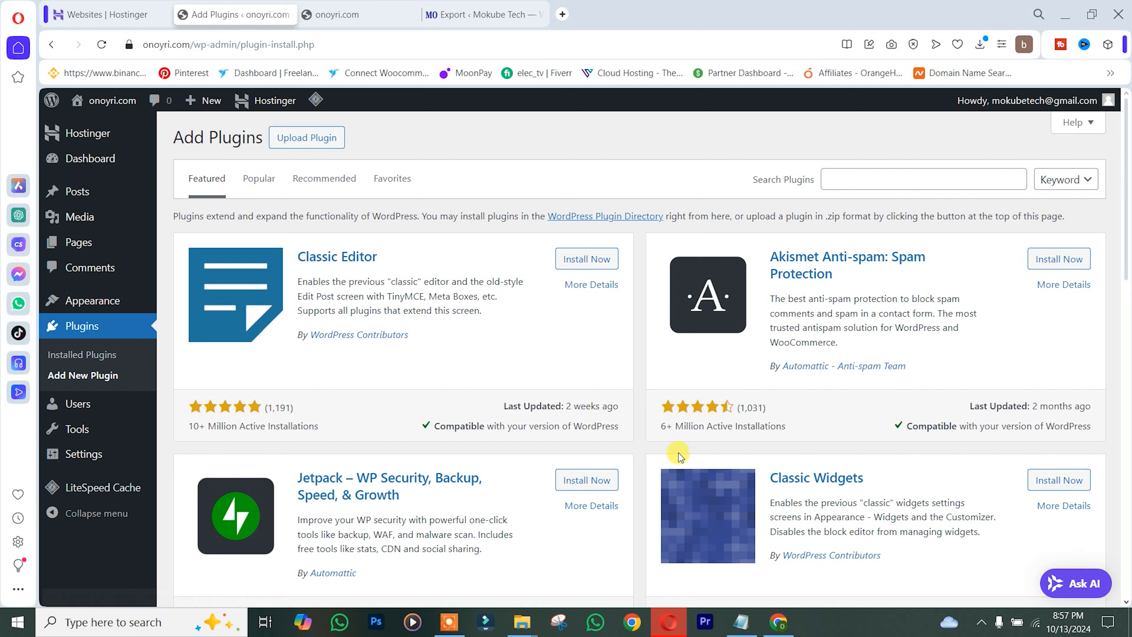
type("all in one")
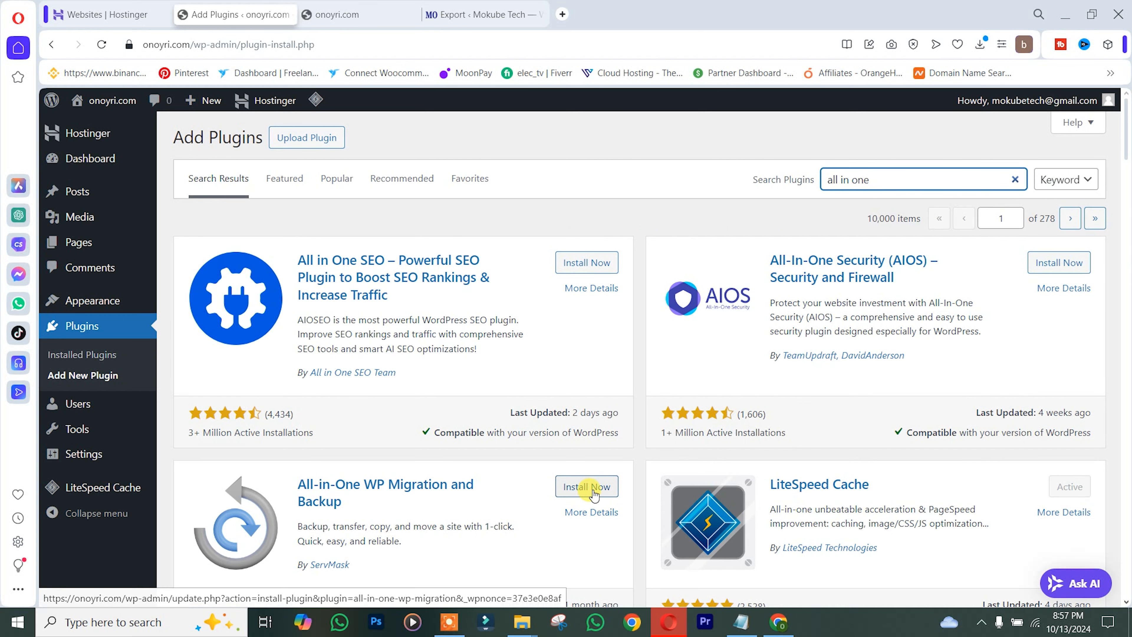
left_click(587, 487)
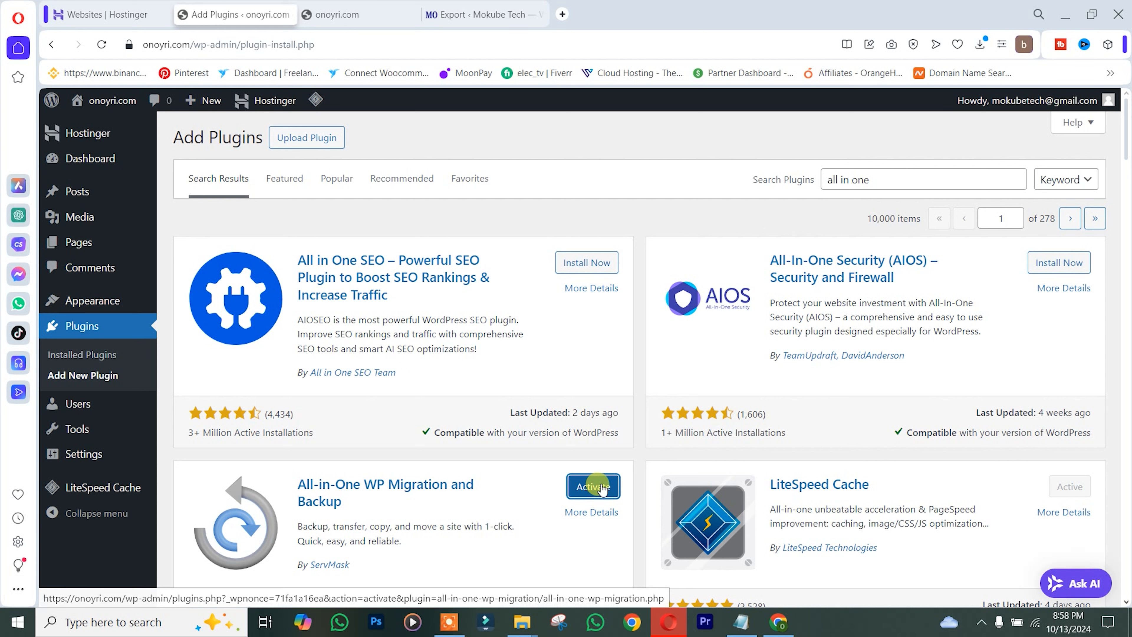
left_click(594, 486)
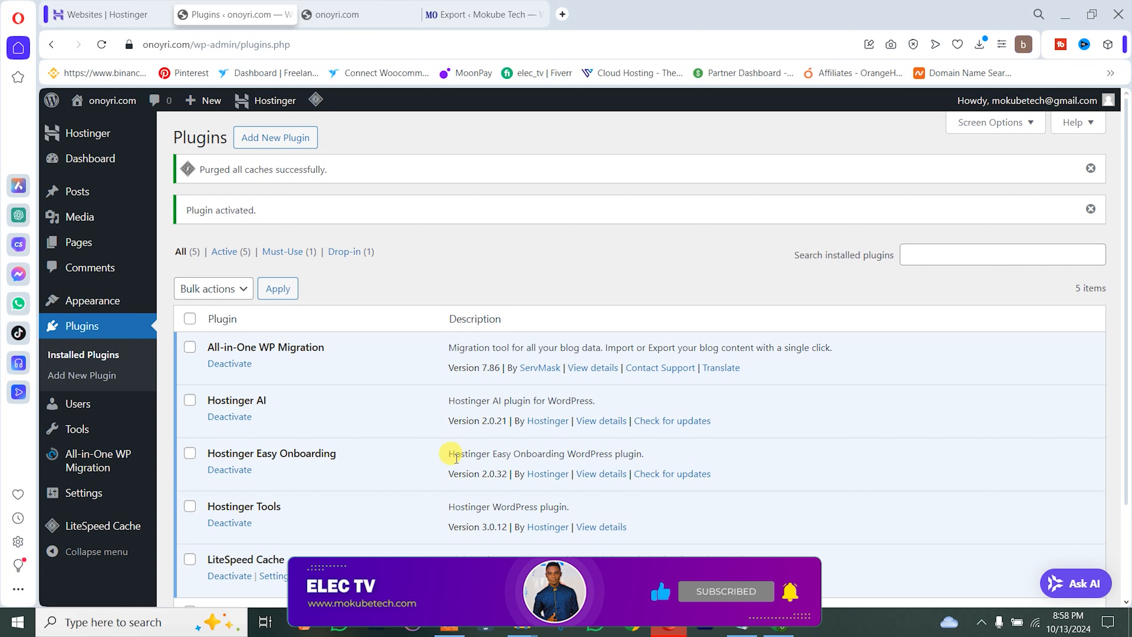
mouse_move(89, 470)
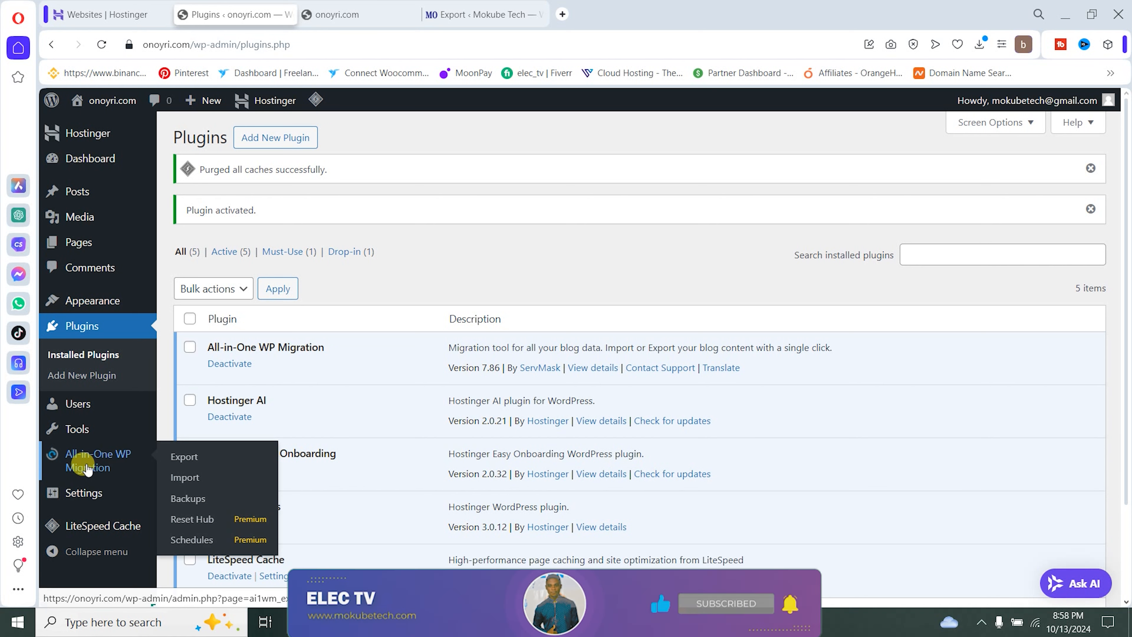
left_click(191, 486)
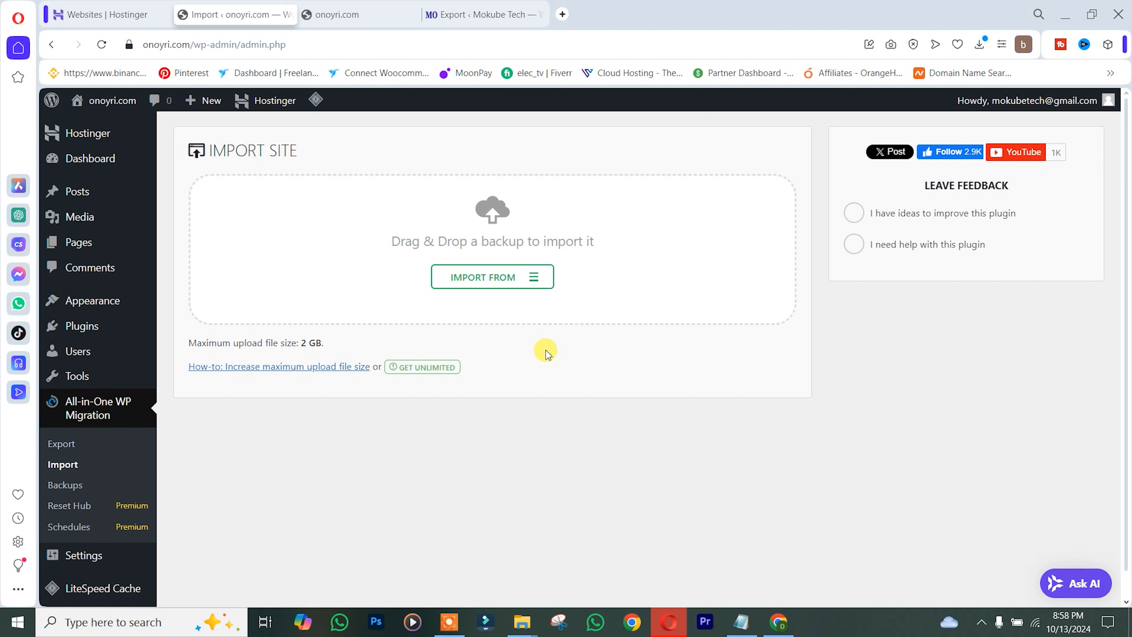
left_click(483, 280)
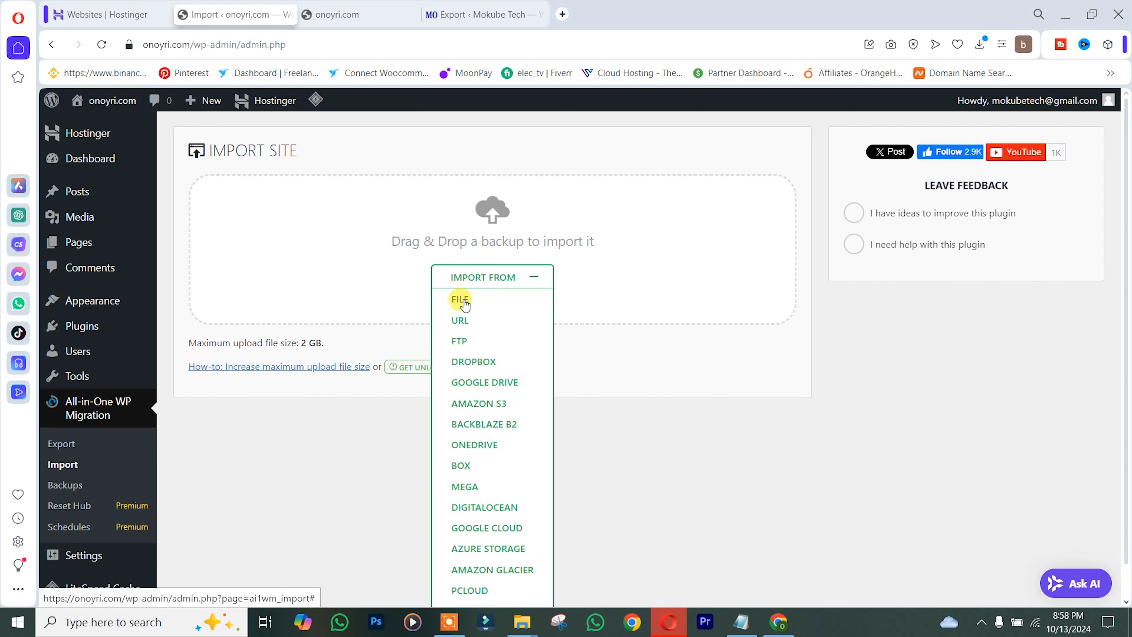
left_click(550, 300)
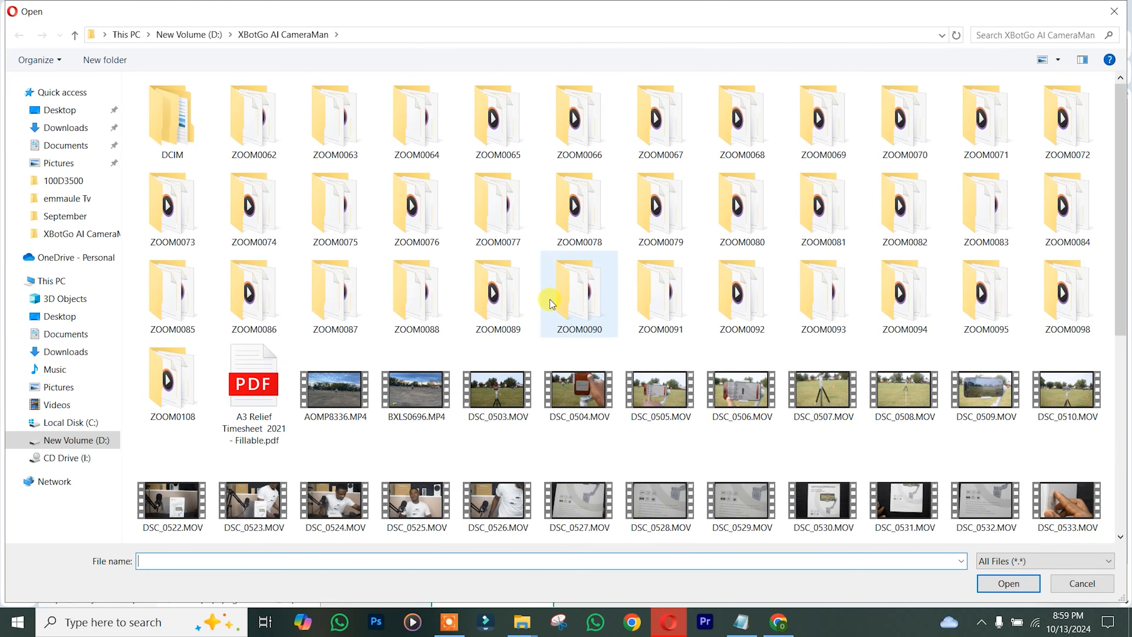
left_click(60, 129)
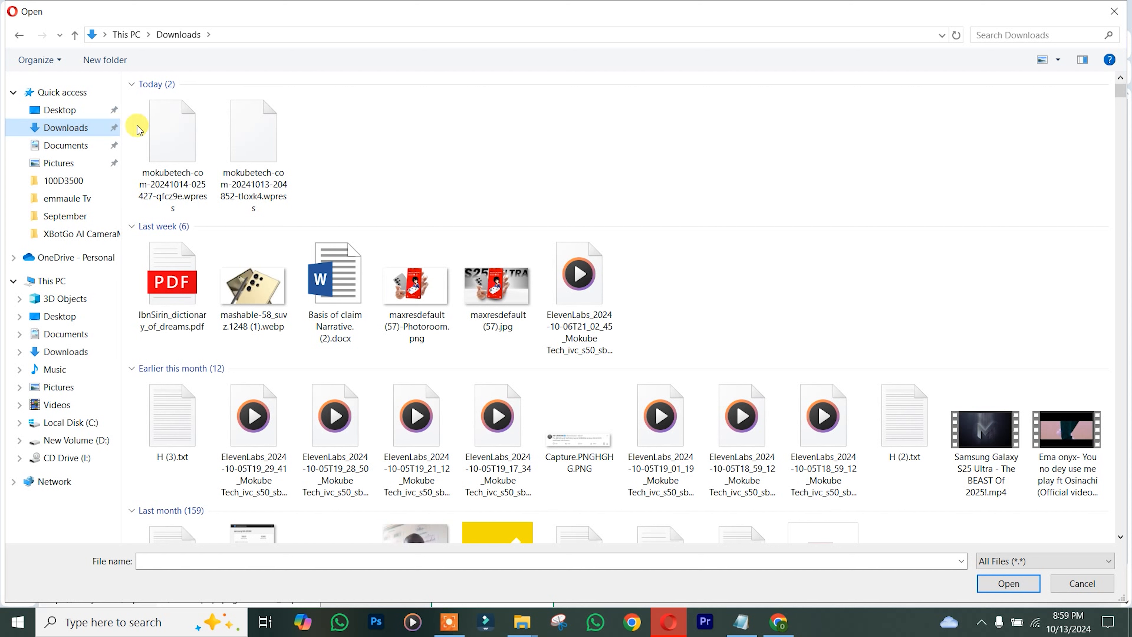
left_click(173, 144)
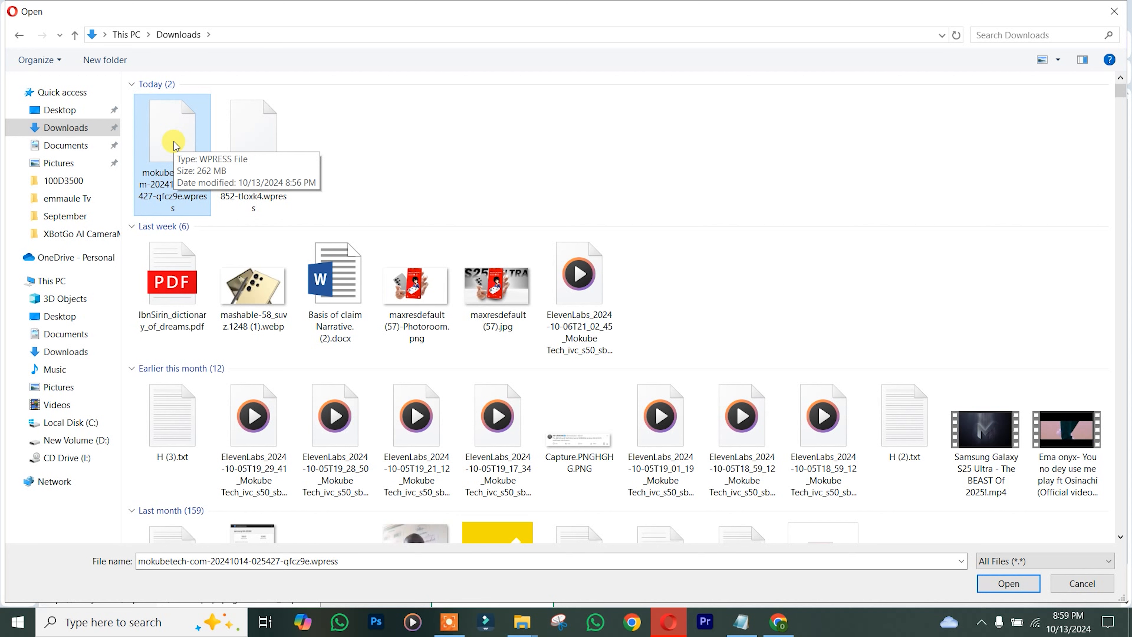
left_click(1009, 583)
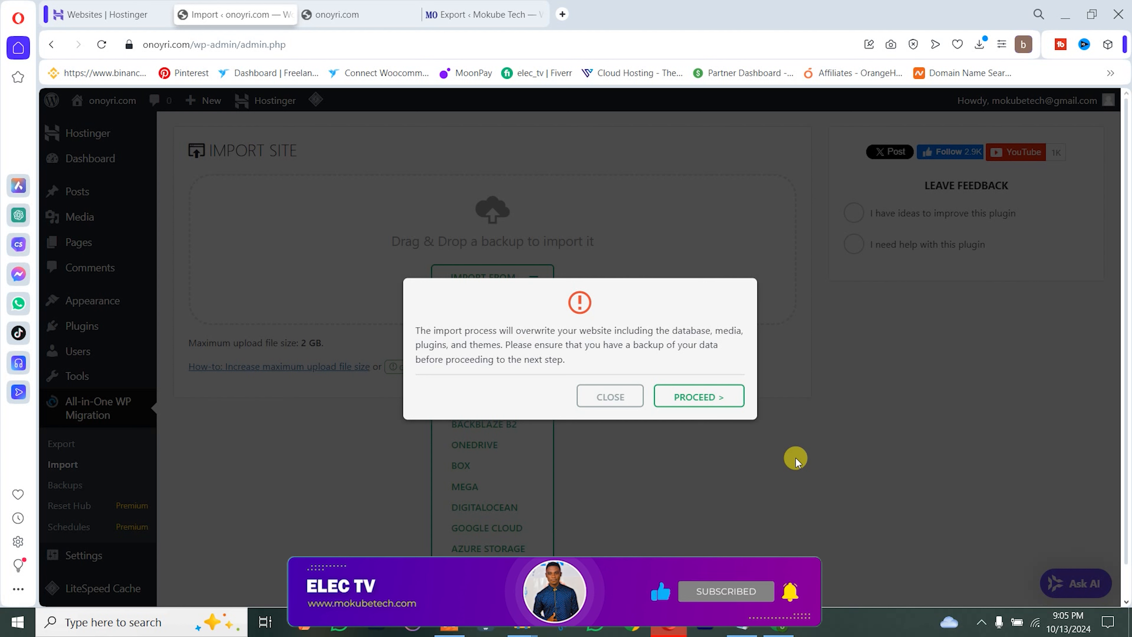
left_click(701, 398)
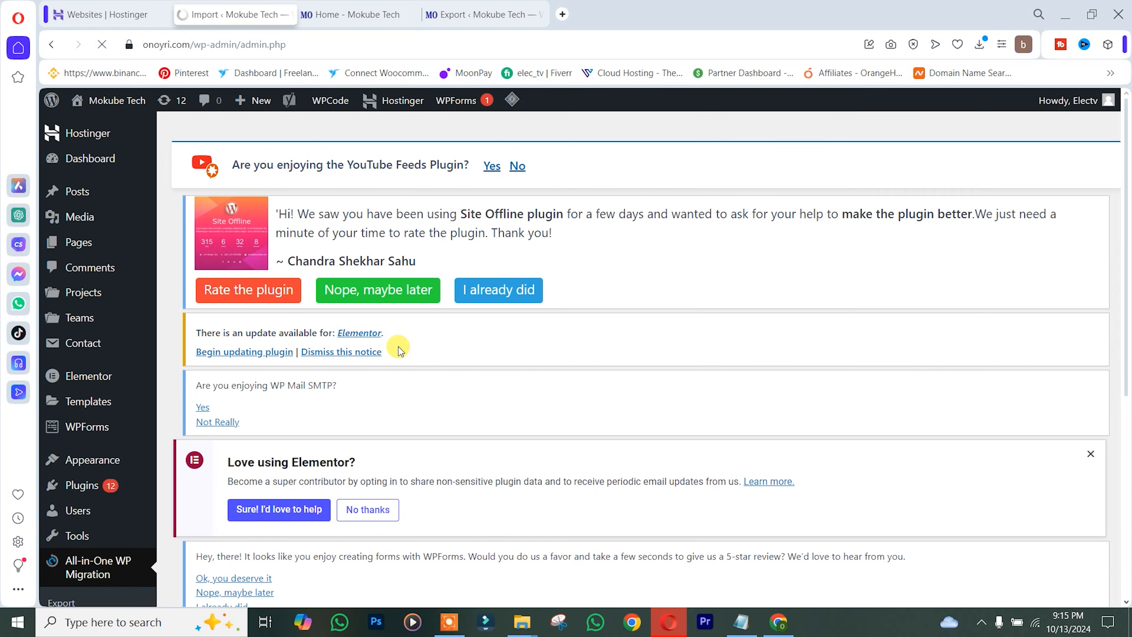
Look over the onoyri.com admin after the import and open its live site in a new browser tab.
scroll(398, 347, "down", 6)
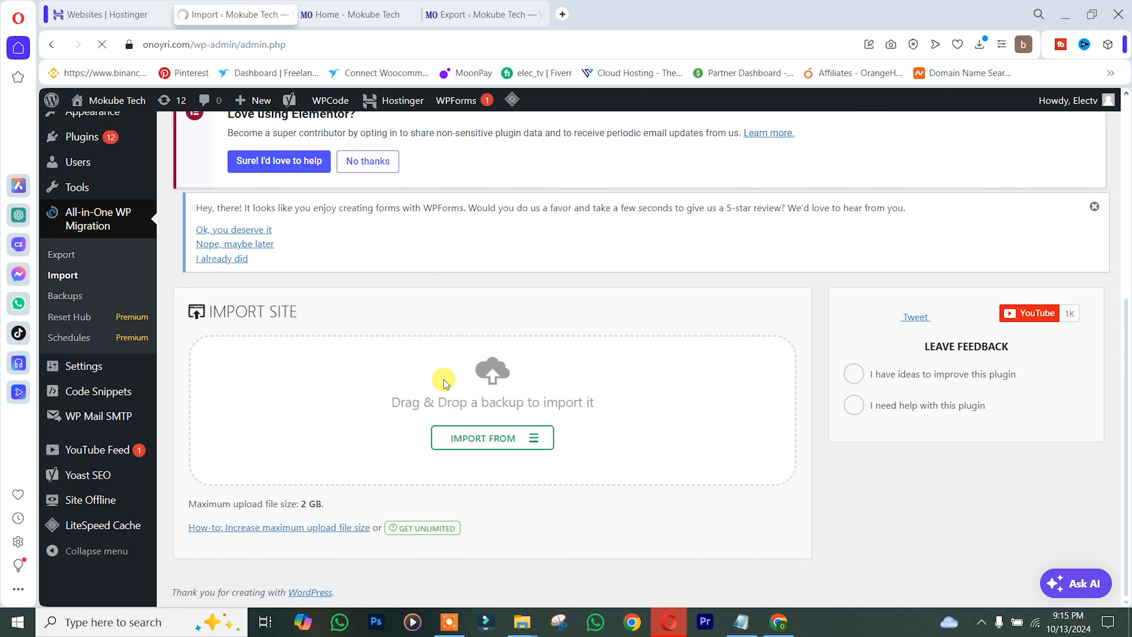
scroll(445, 381, "up", 6)
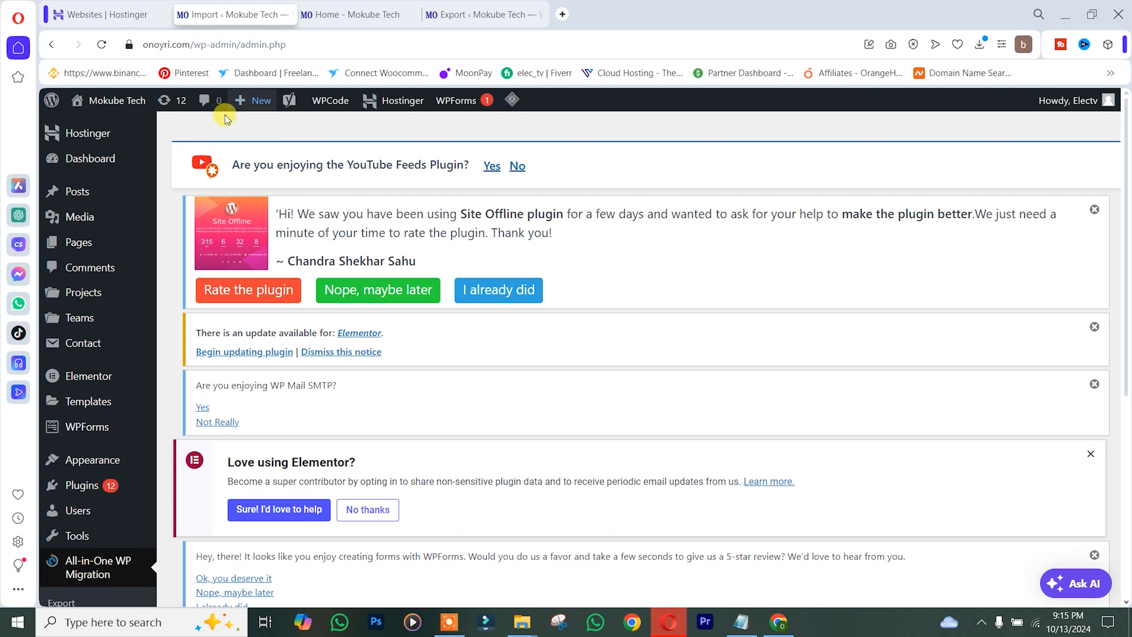
mouse_move(106, 101)
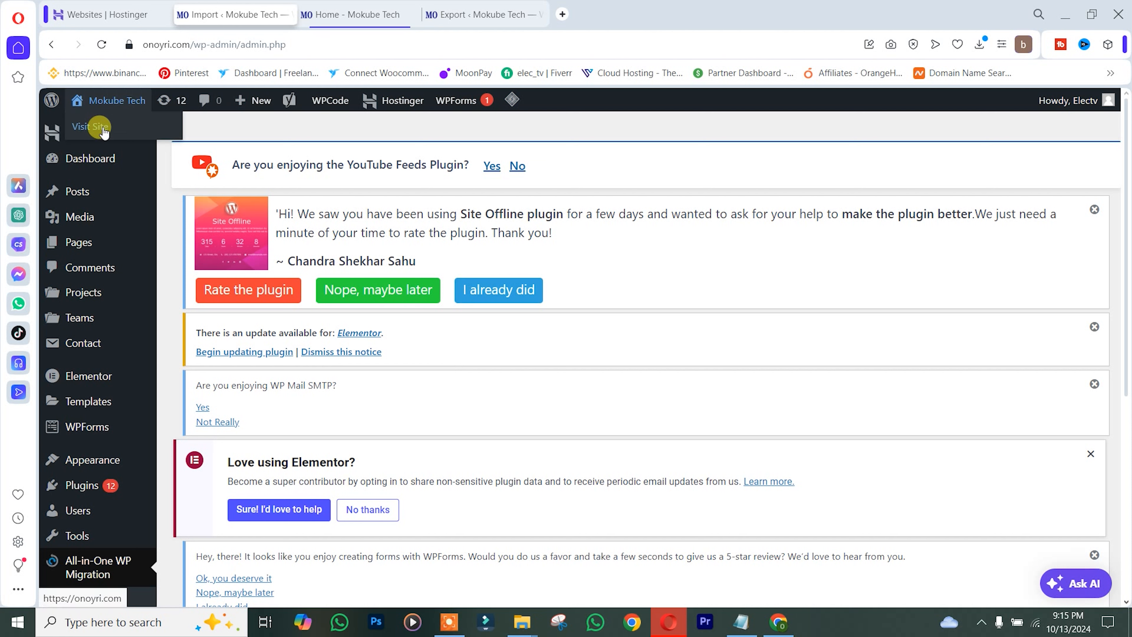
right_click(89, 128)
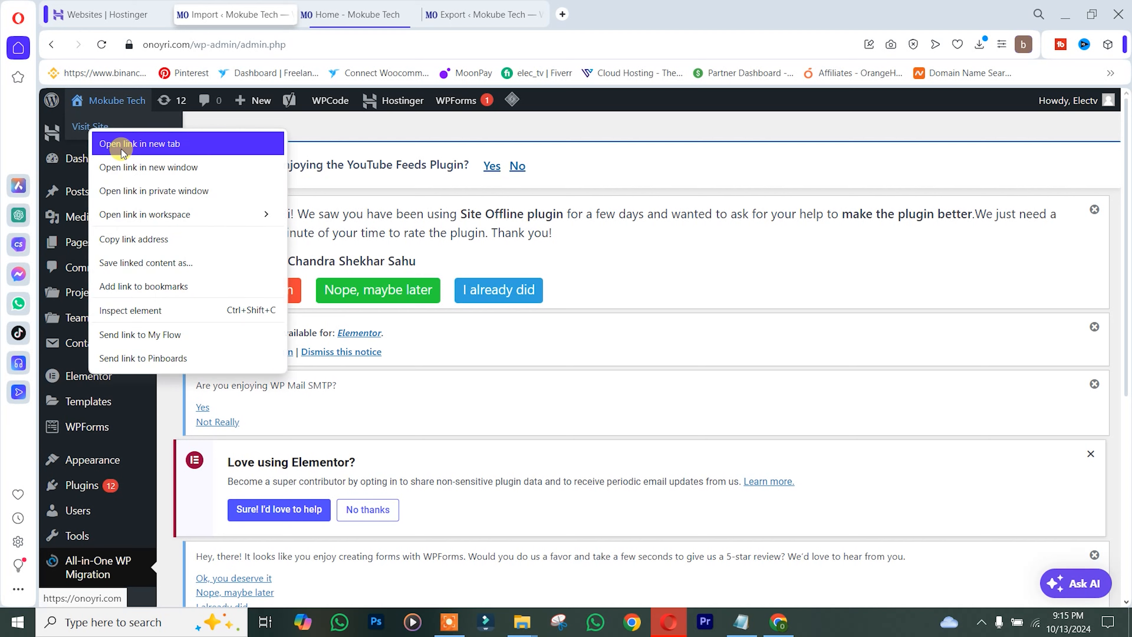
left_click(123, 144)
left_click(312, 14)
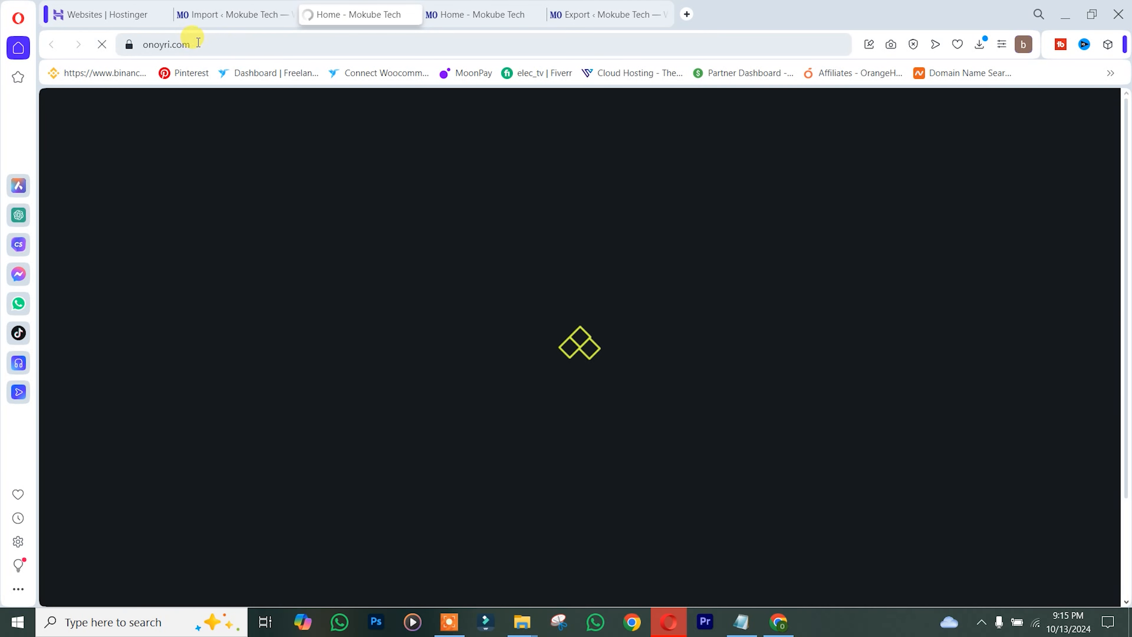
In the mokubetech.com admin, close the export download dialog, open its live site in a new tab and move that tab beside the onoyri.com one.
left_click(593, 16)
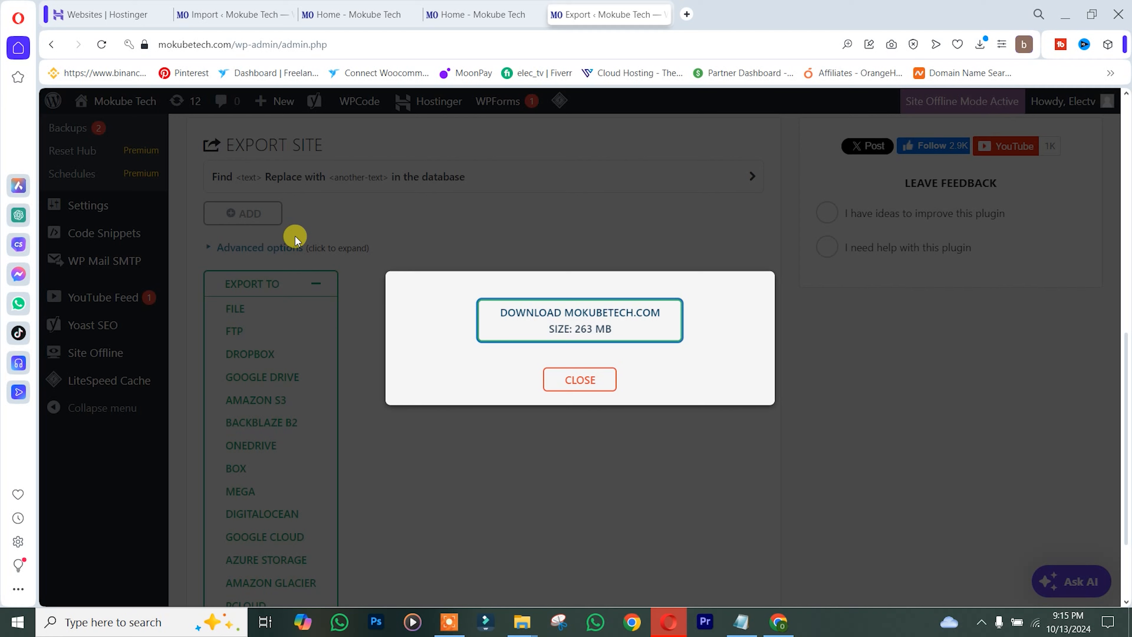
left_click(562, 390)
mouse_move(116, 101)
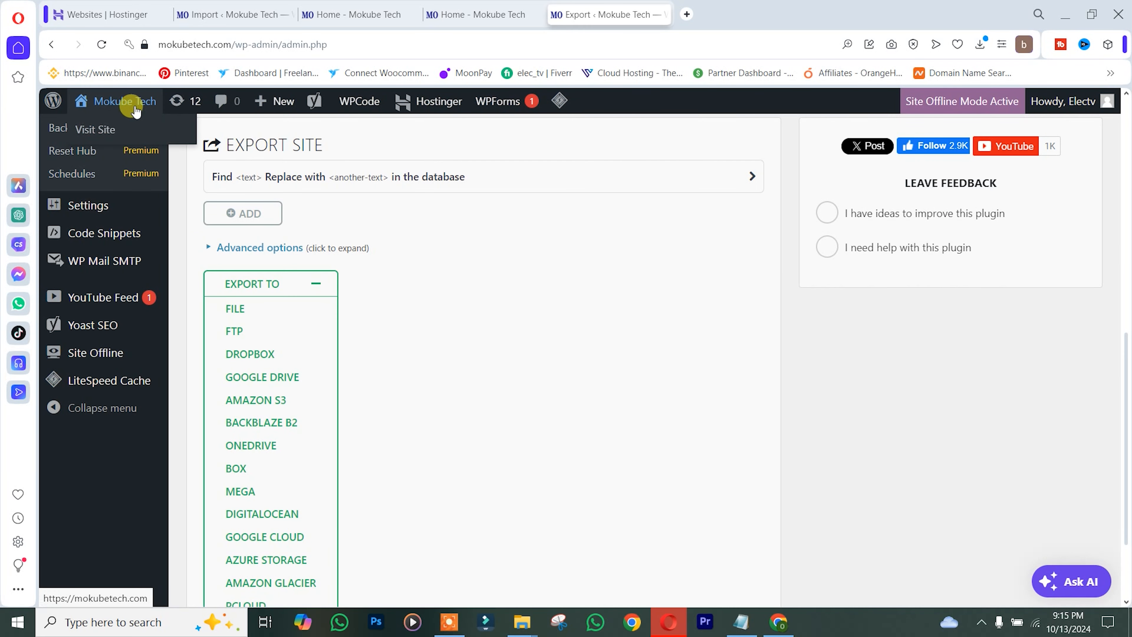
right_click(111, 130)
left_click(161, 146)
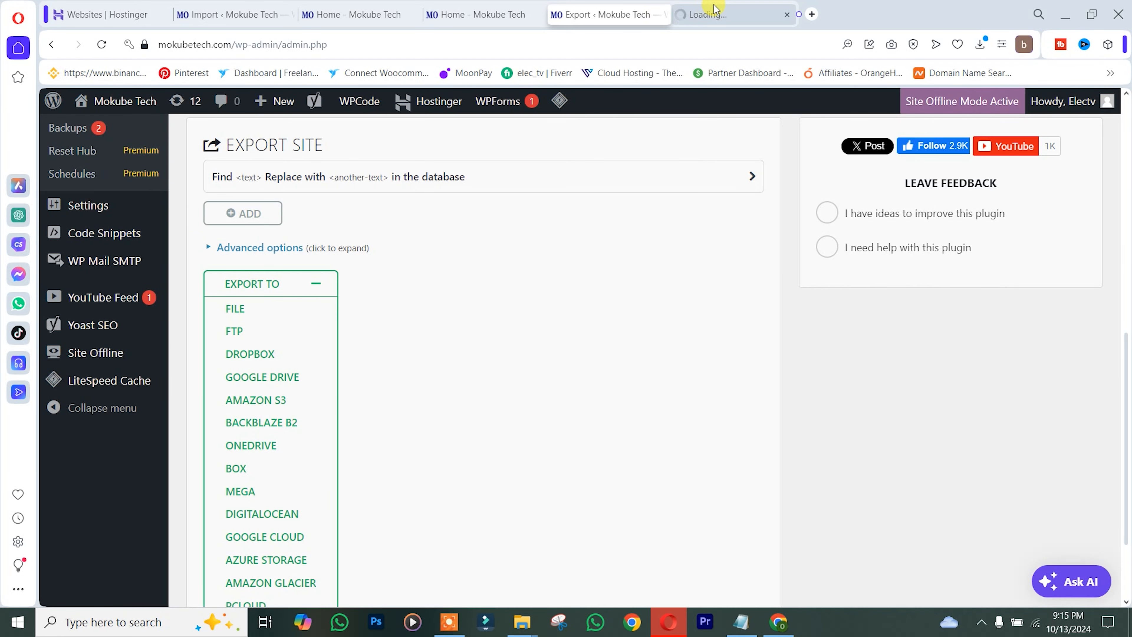
left_click_drag(723, 19, 426, 22)
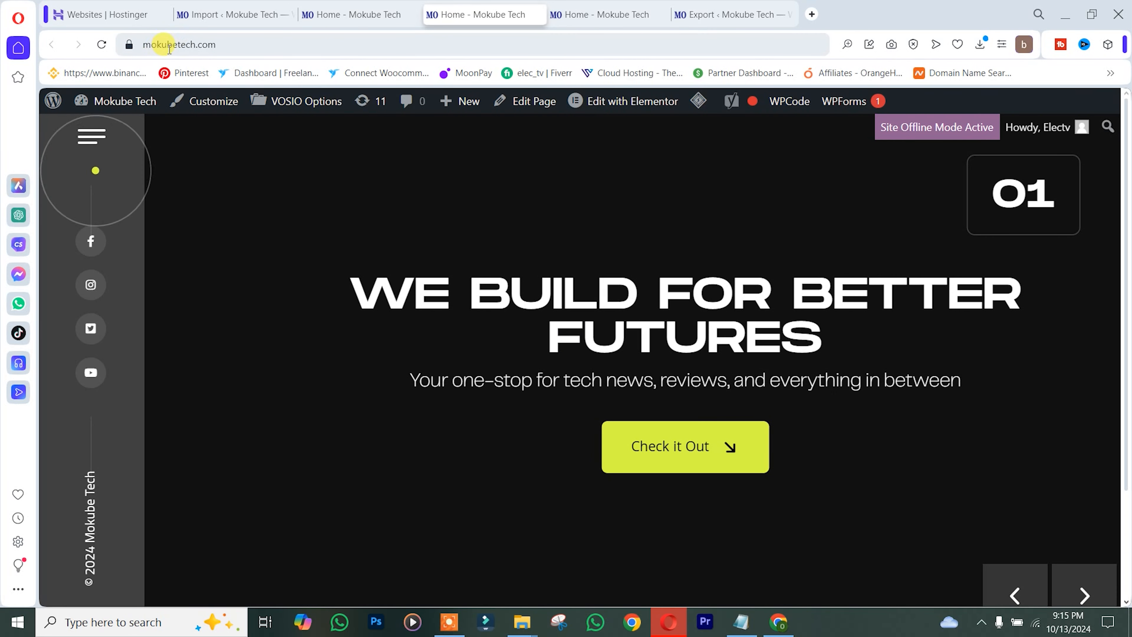
Compare the live home pages of mokubetech.com and onoyri.com, checking each tab's address and the page content.
left_click(168, 45)
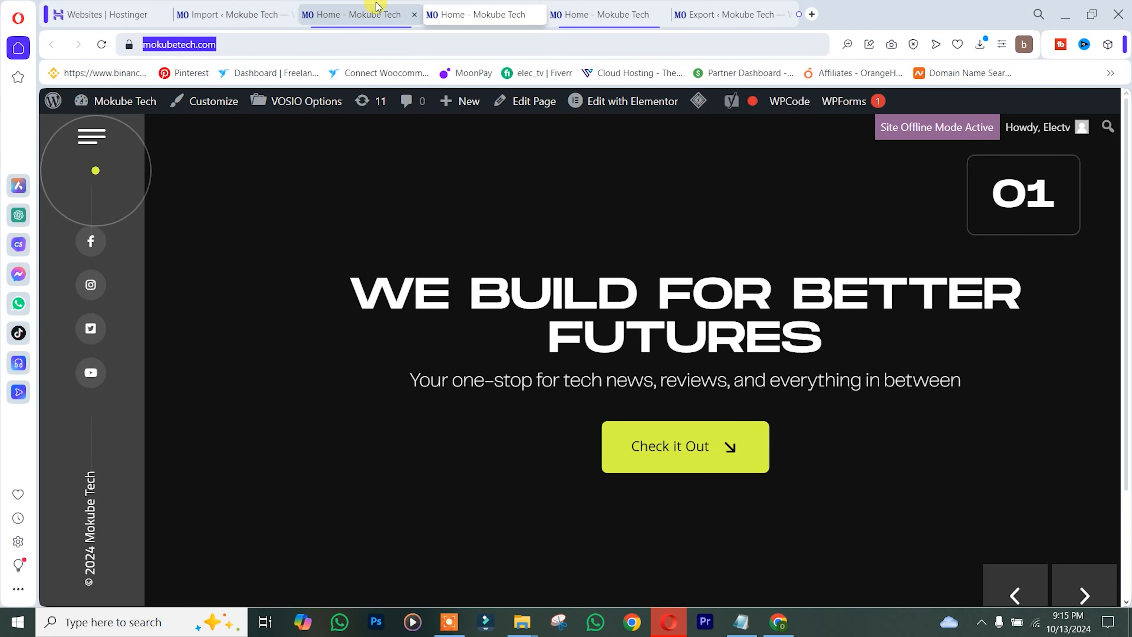
left_click(356, 14)
left_click(164, 43)
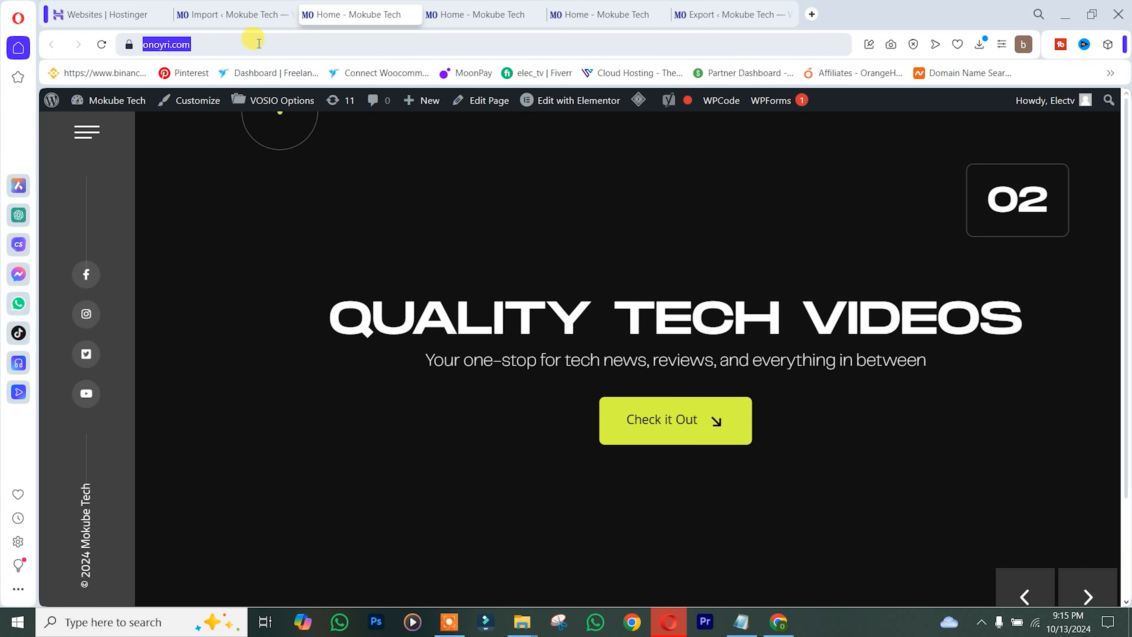
scroll(513, 357, "down", 3)
scroll(480, 446, "up", 3)
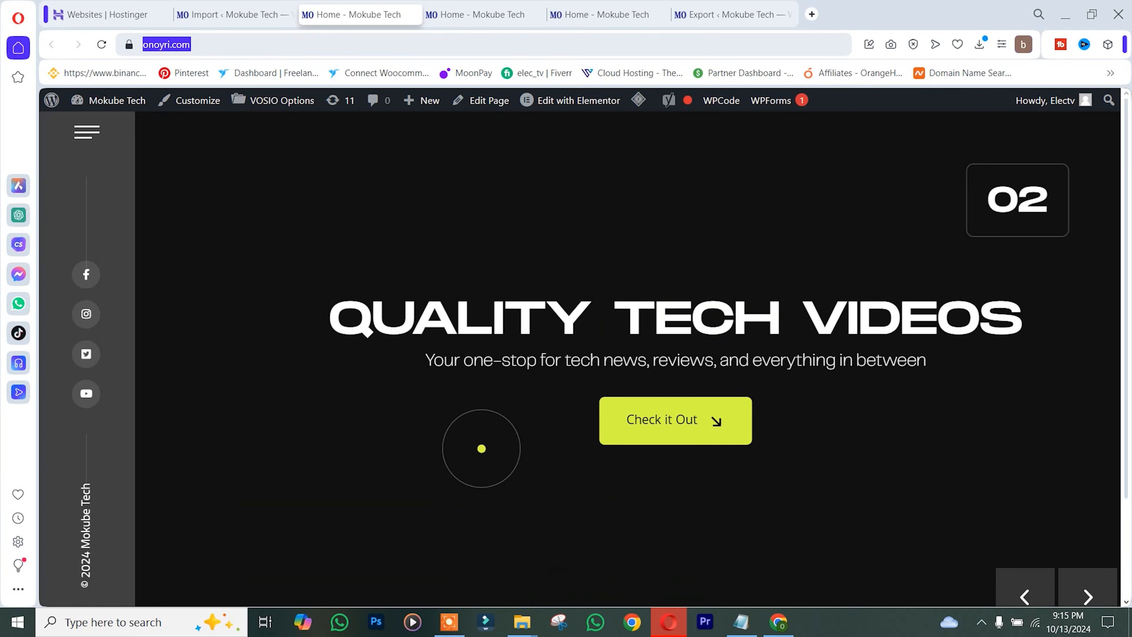
left_click(465, 8)
scroll(518, 272, "down", 3)
scroll(518, 455, "up", 3)
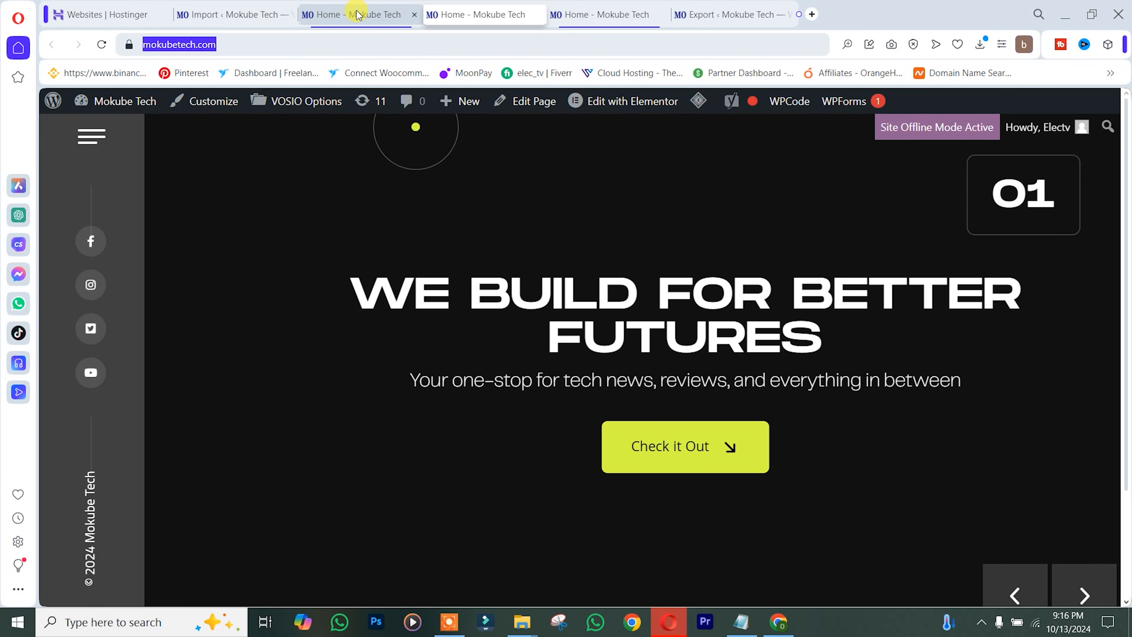
scroll(415, 363, "down", 3)
scroll(414, 379, "up", 3)
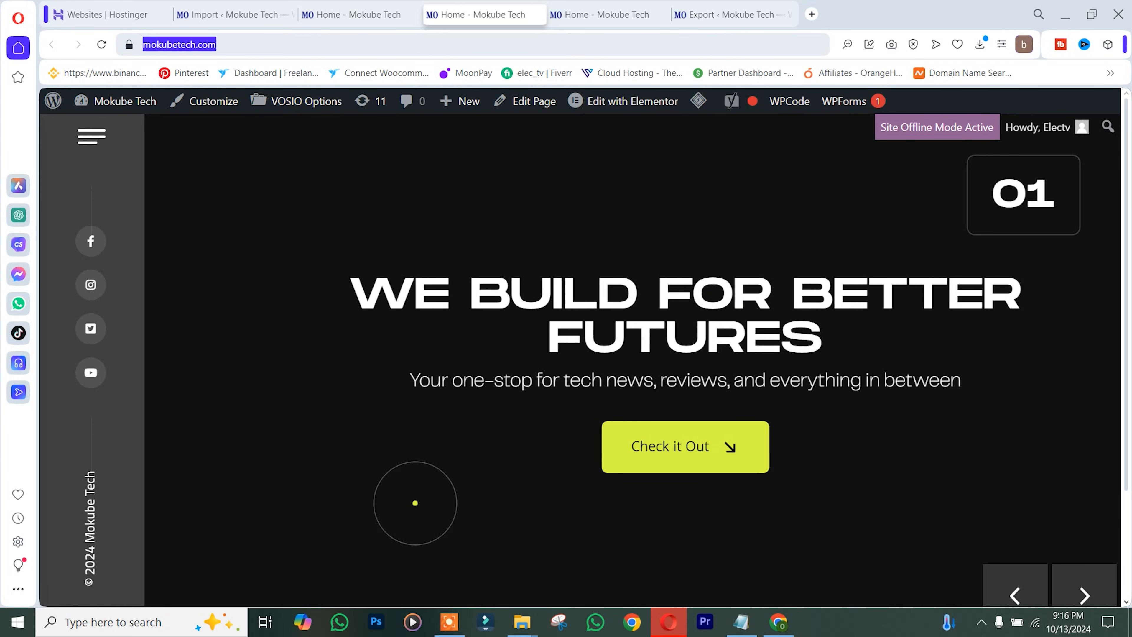